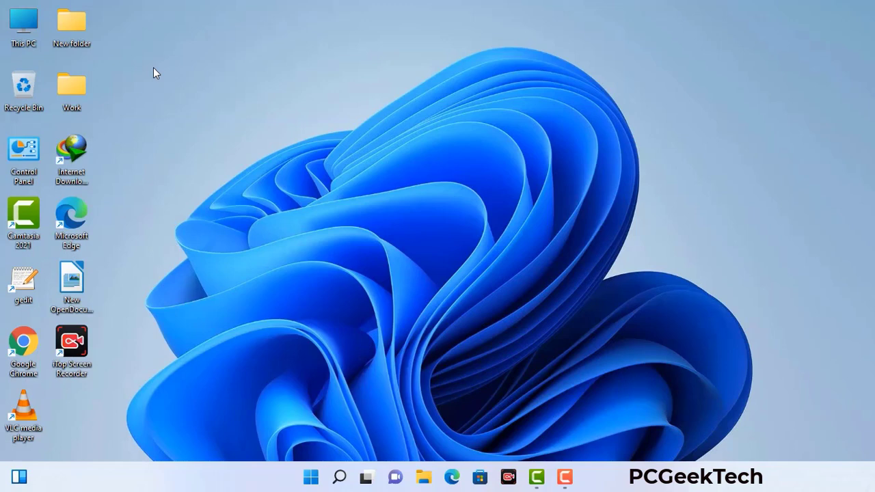
Bring up the Run dialog with msconfig in its Open field.
key(super+r)
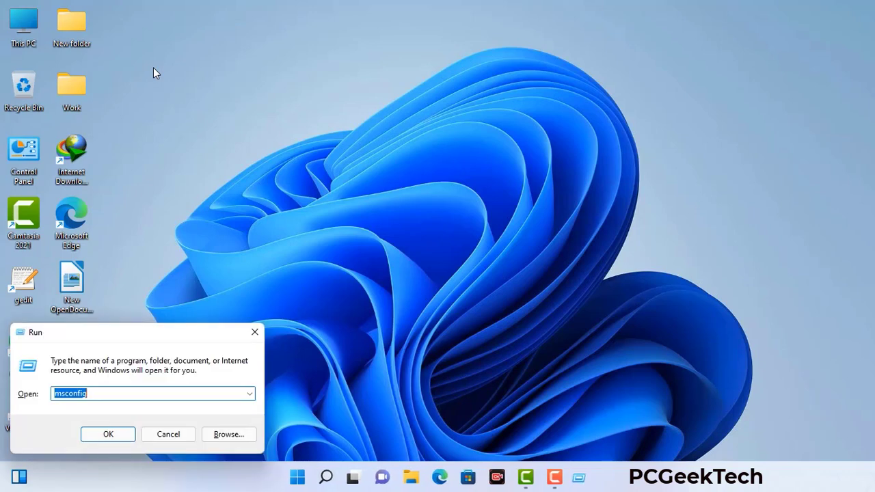
Launch System Configuration from the msconfig entry in the Run box.
drag(149, 333, 384, 108)
click(349, 171)
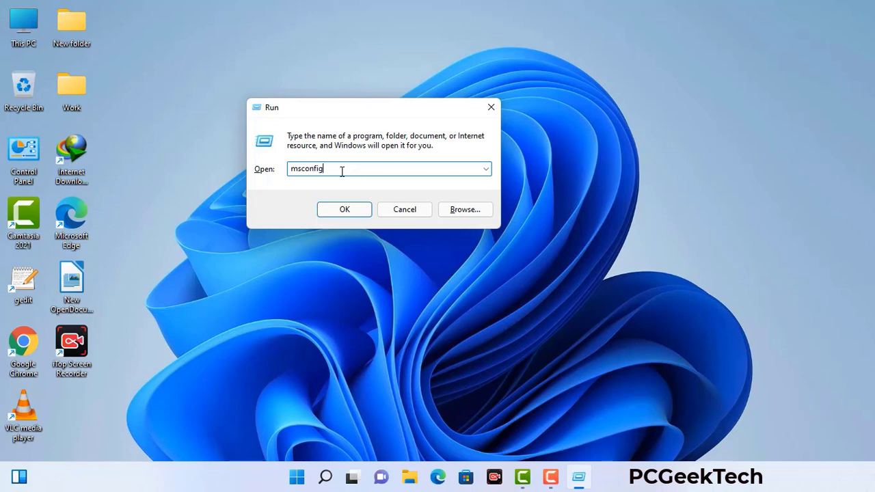
click(338, 213)
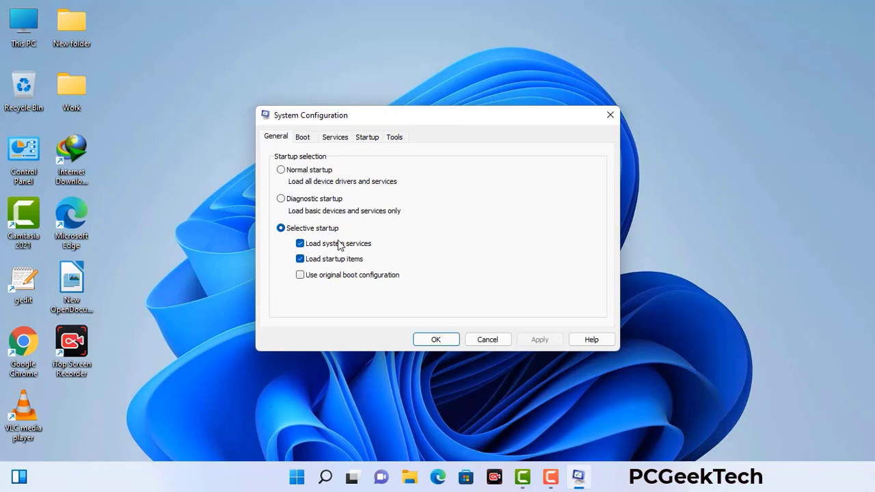
Enable Safe boot with the Network option on the Boot tab, apply it, and restart.
click(305, 140)
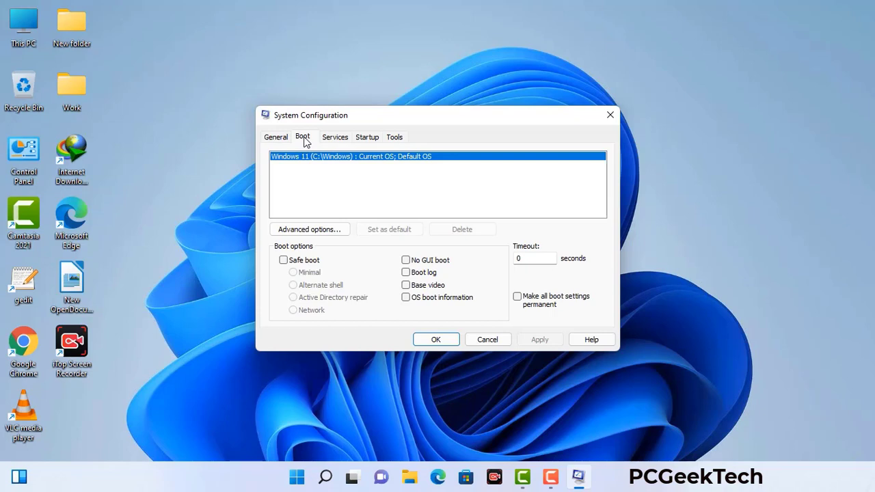
click(283, 260)
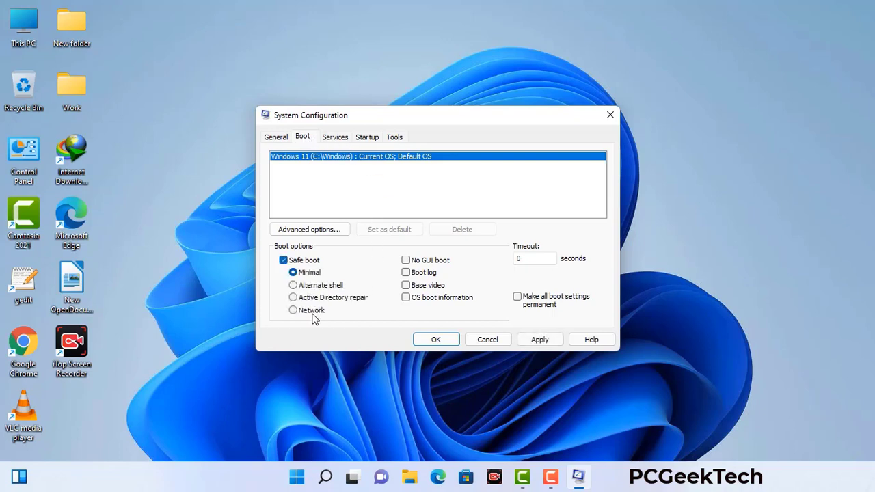
click(311, 311)
click(540, 341)
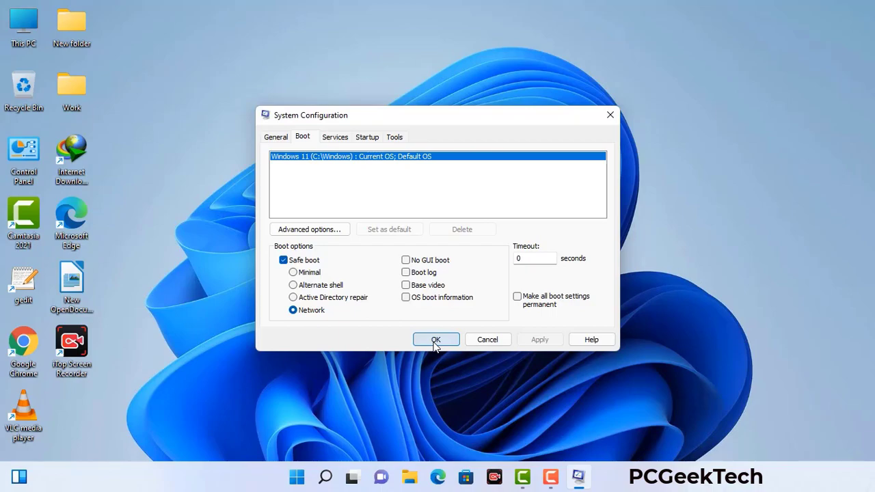
click(435, 340)
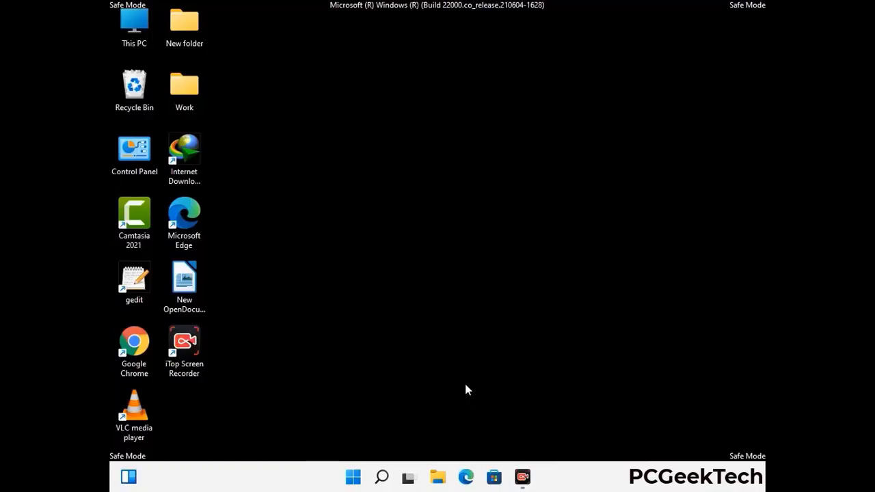
Turn on 'Show hidden files, folders, and drives' in File Explorer Options, then close Control Panel.
double_click(134, 162)
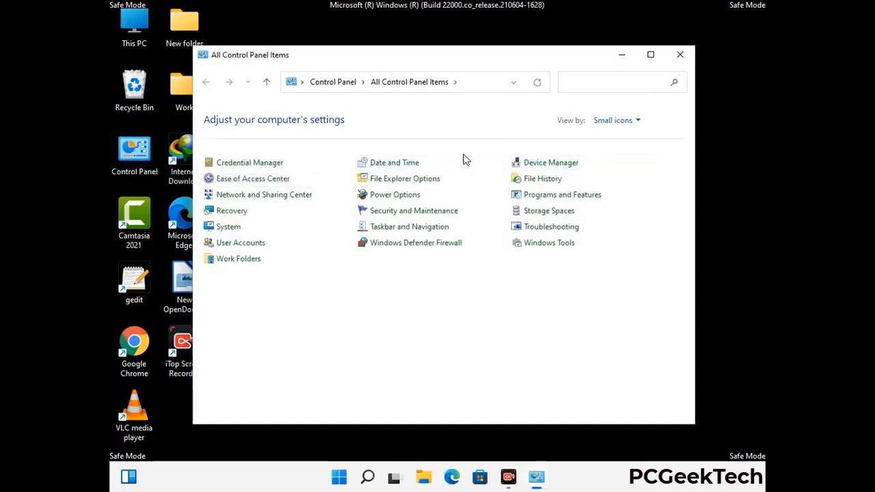
click(422, 182)
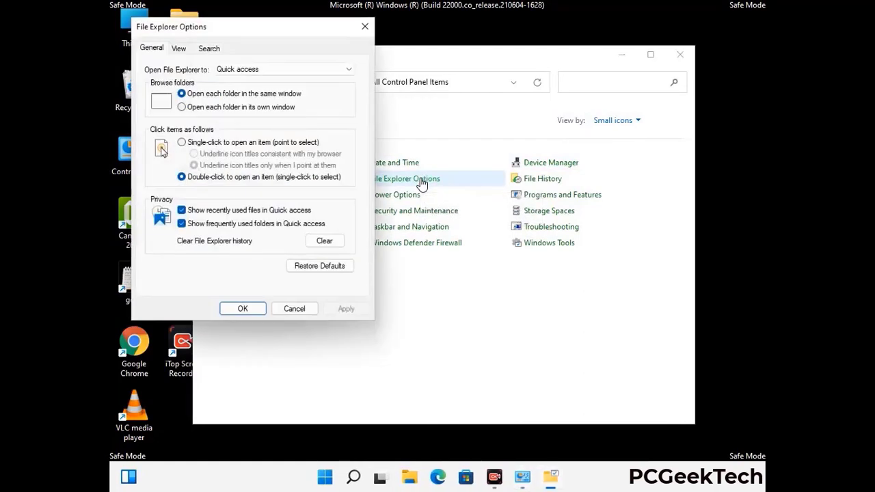
click(179, 50)
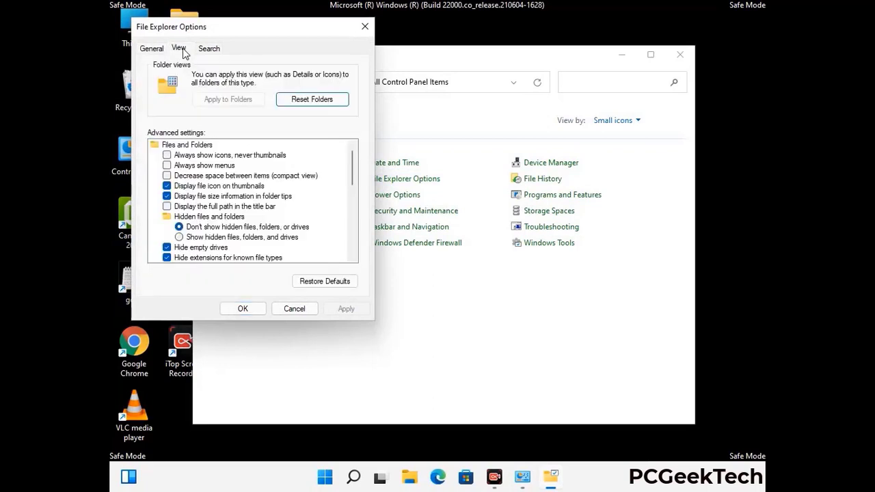
click(179, 237)
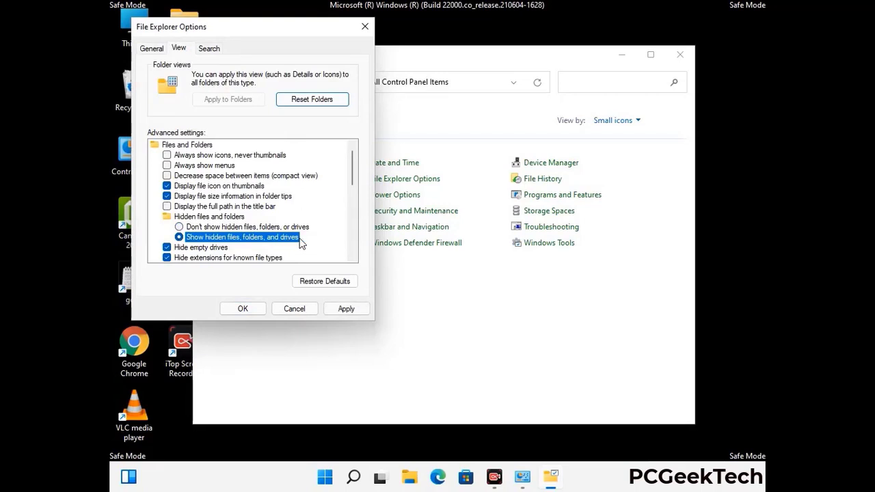
click(345, 309)
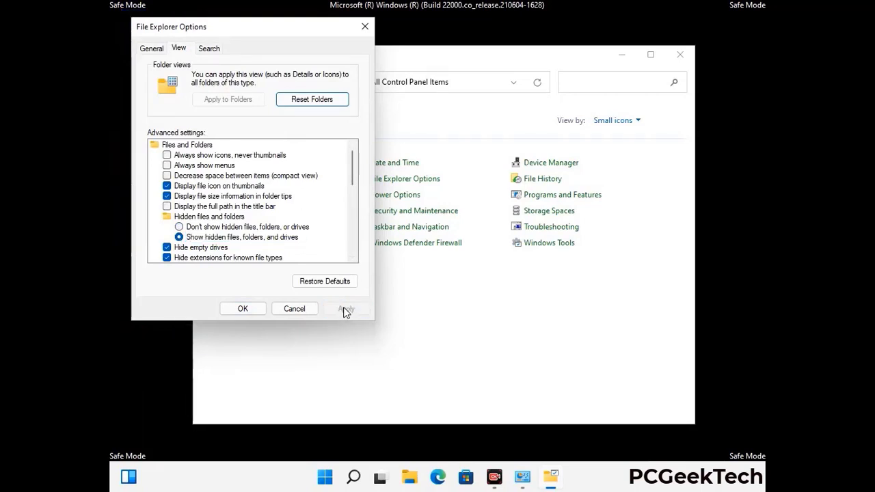
click(230, 311)
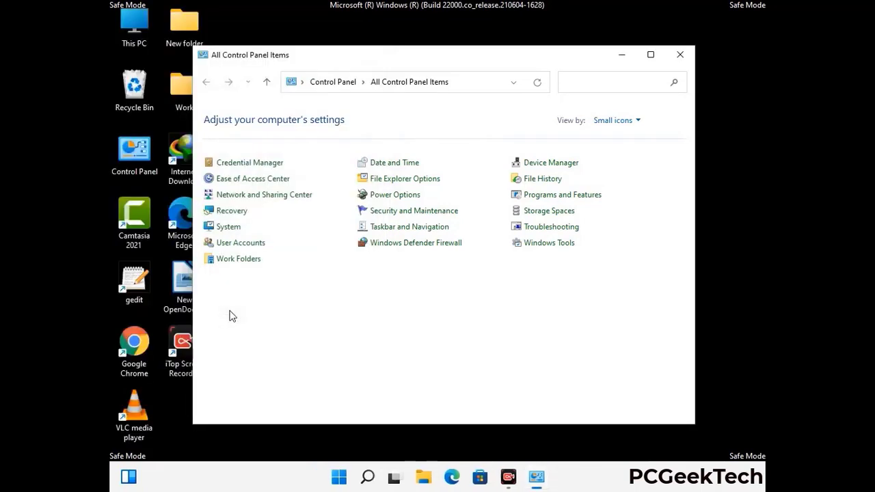
click(677, 59)
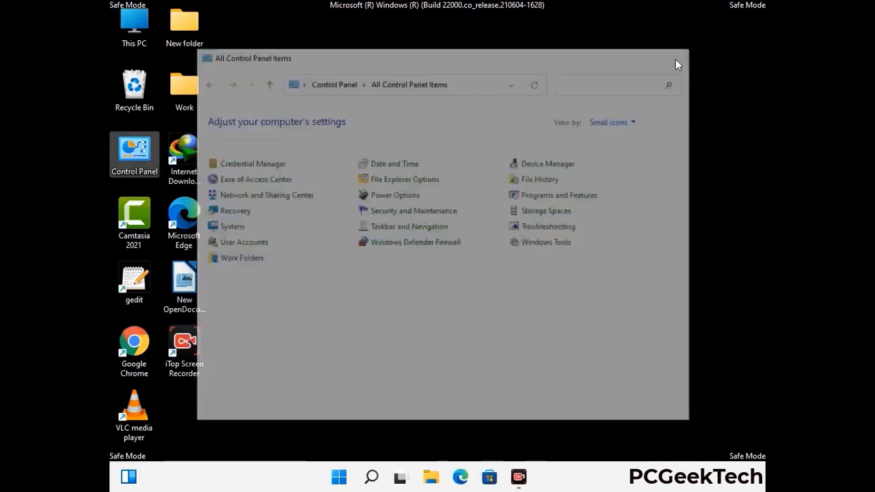
Browse to C:\Windows\System32\drivers\etc in File Explorer.
double_click(130, 42)
click(382, 300)
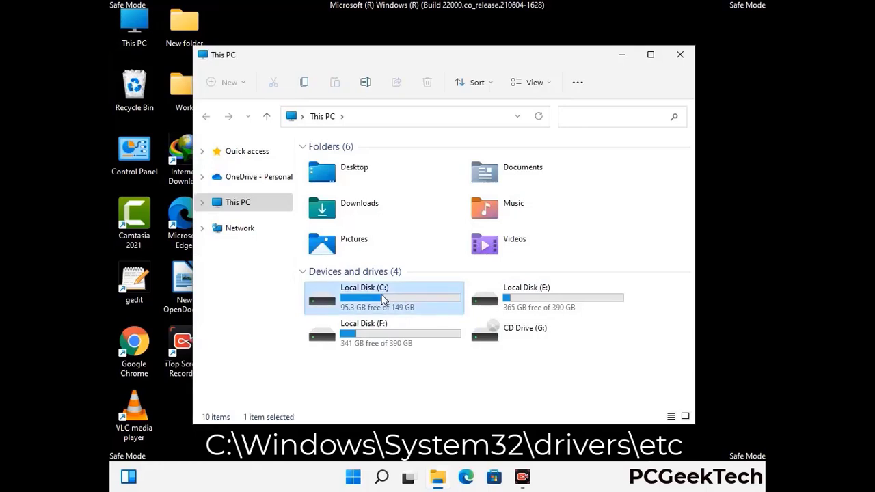
double_click(382, 299)
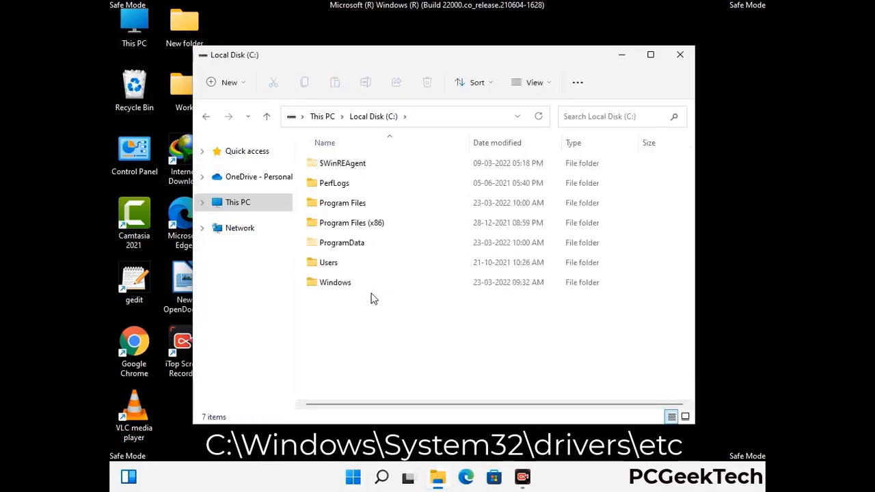
click(328, 287)
double_click(328, 287)
scroll(433, 296, down, 7)
scroll(432, 296, down, 10)
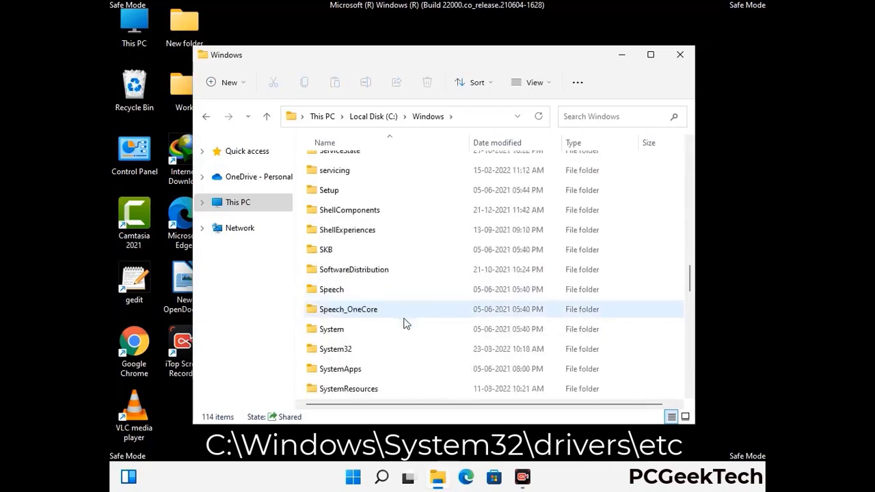
scroll(403, 321, down, 1)
double_click(328, 287)
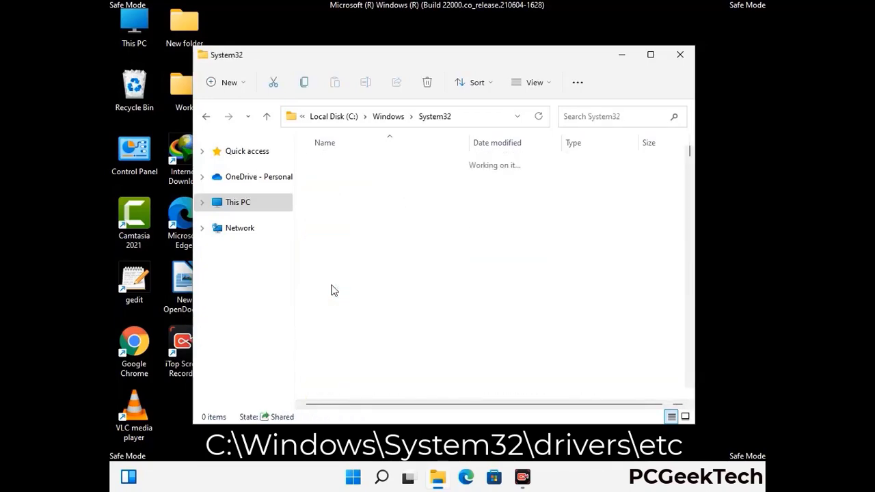
scroll(376, 299, down, 5)
double_click(338, 375)
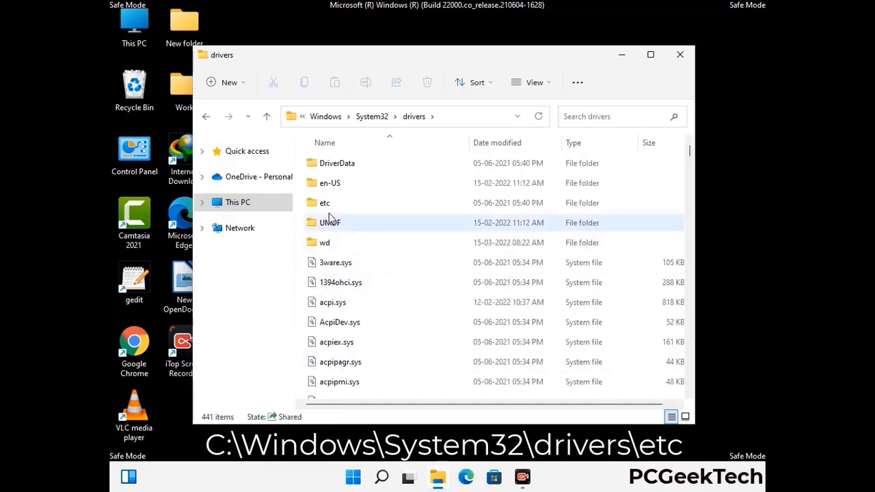
double_click(325, 203)
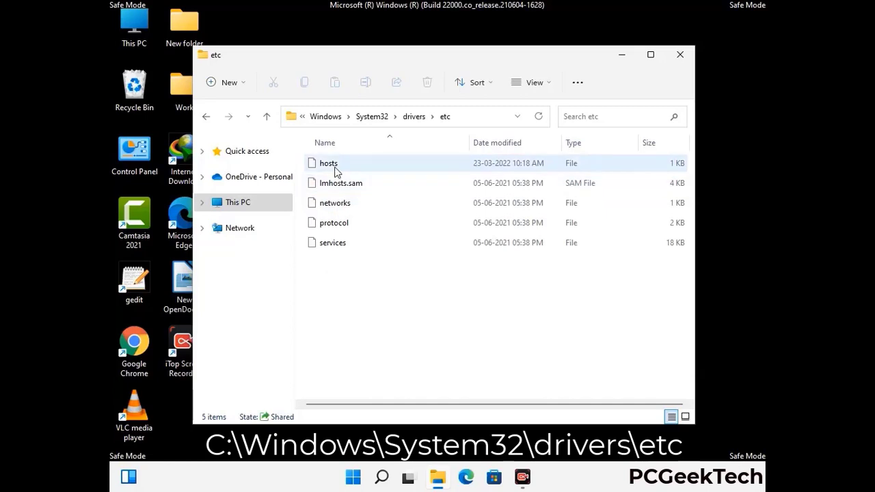
Open the hosts file with Notepad.
click(335, 172)
double_click(335, 172)
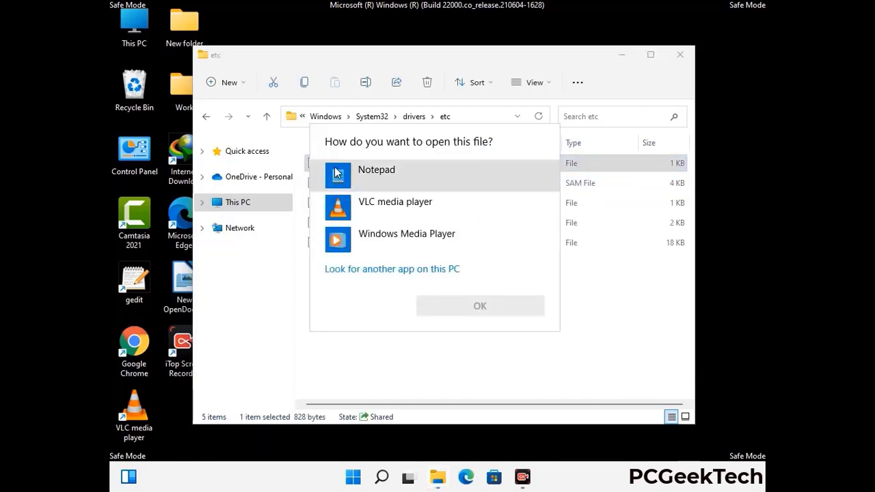
click(387, 171)
click(483, 309)
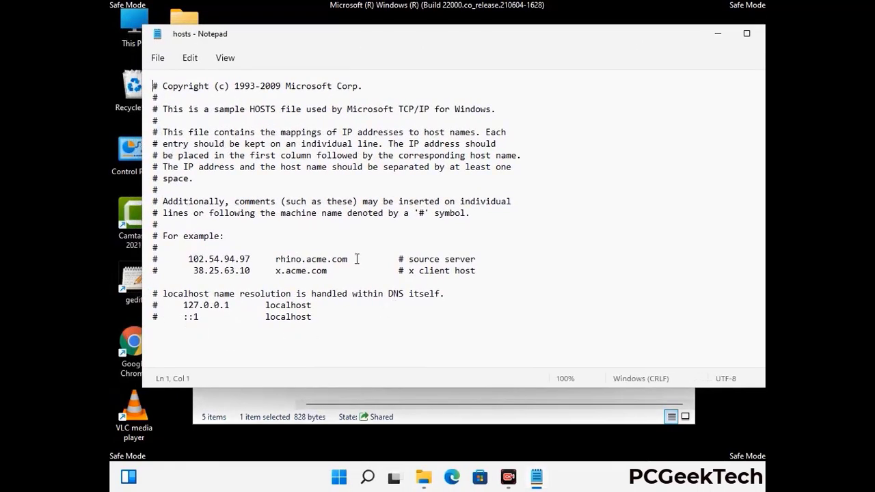
Add two blank lines after the ::1 localhost entry and save the hosts file.
click(328, 320)
key(Return)
key(Return)
scroll(184, 190, down, 1)
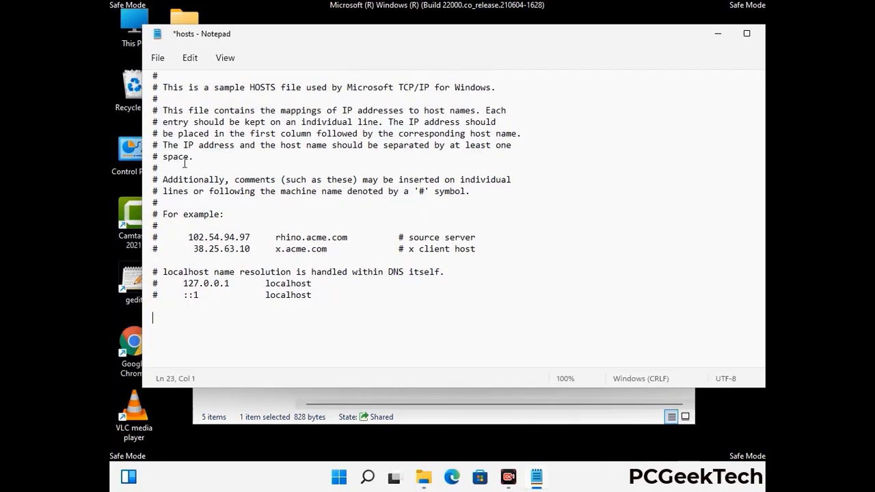
click(158, 58)
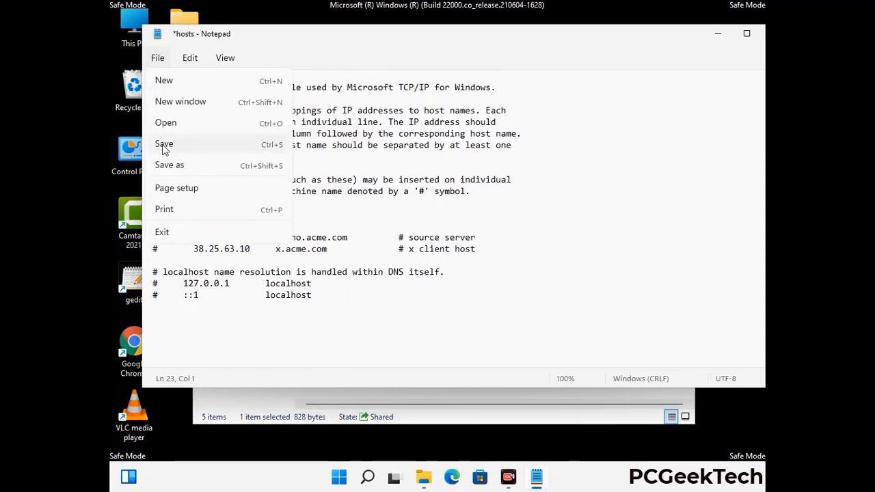
click(165, 144)
Close Notepad and the etc folder window.
drag(658, 27, 559, 29)
click(675, 33)
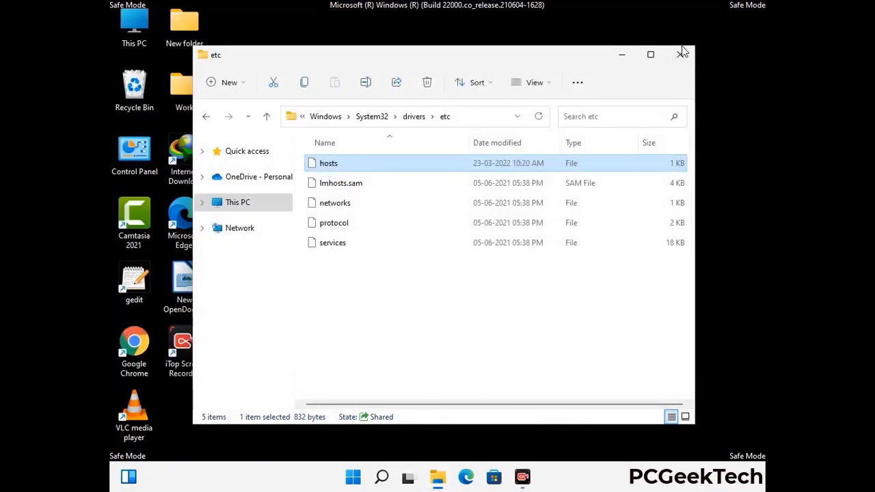
click(681, 54)
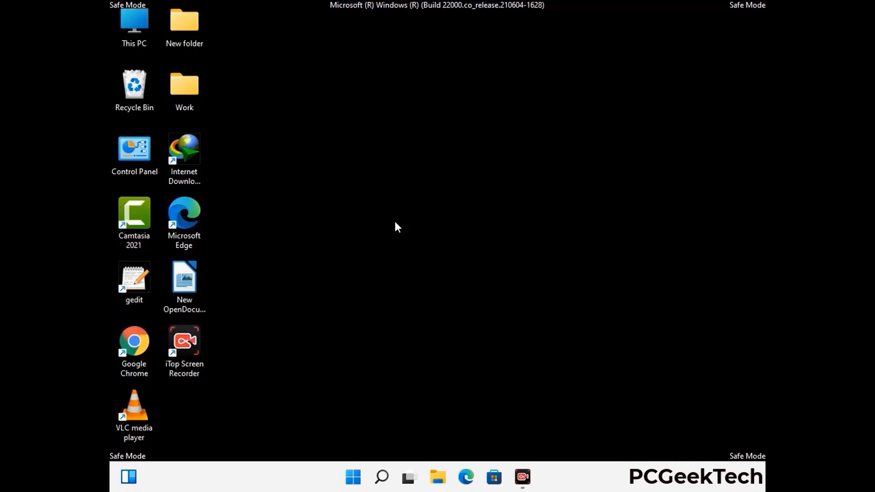
Run %appdata% to open the AppData Roaming folder.
key(super+r)
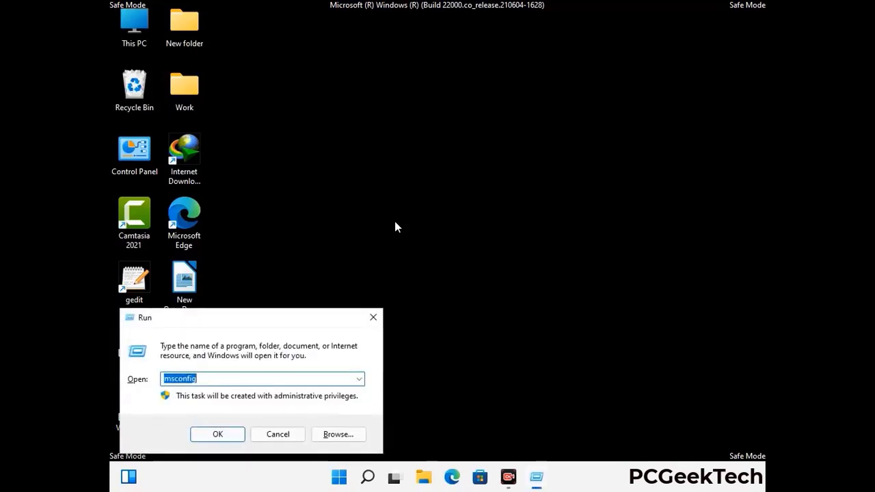
drag(250, 314, 406, 136)
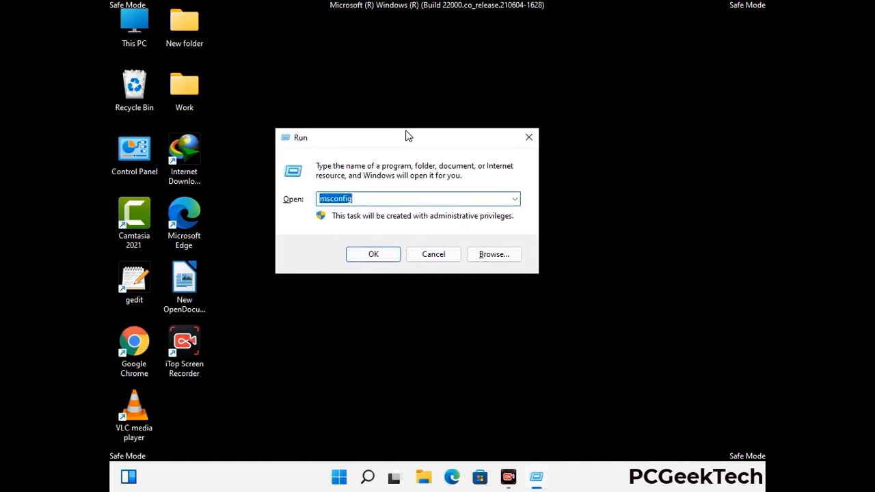
text(%)
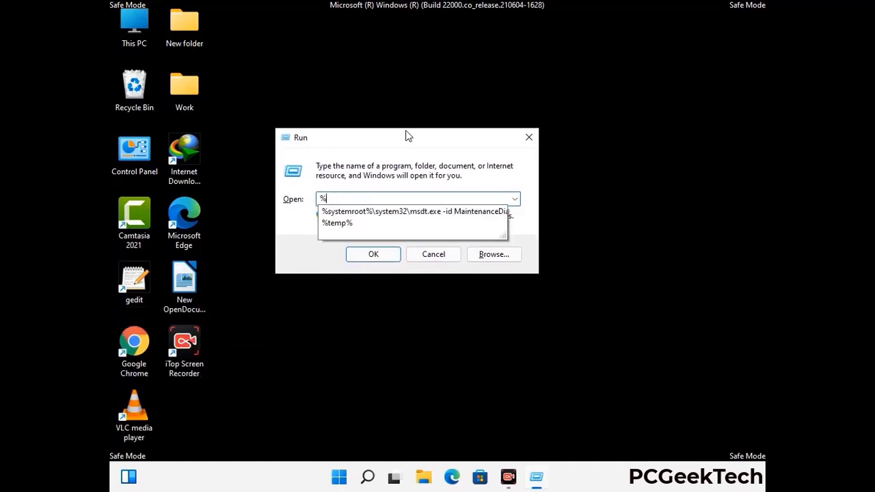
text(a)
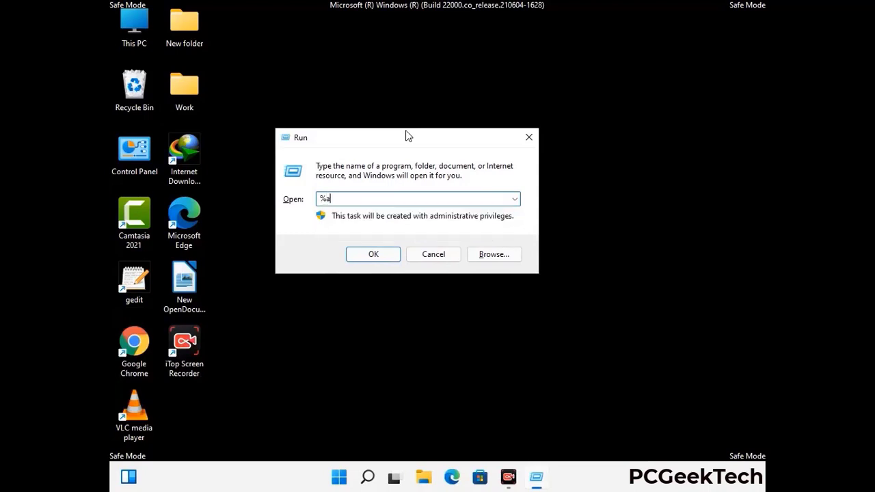
text(ppdata%)
key(Return)
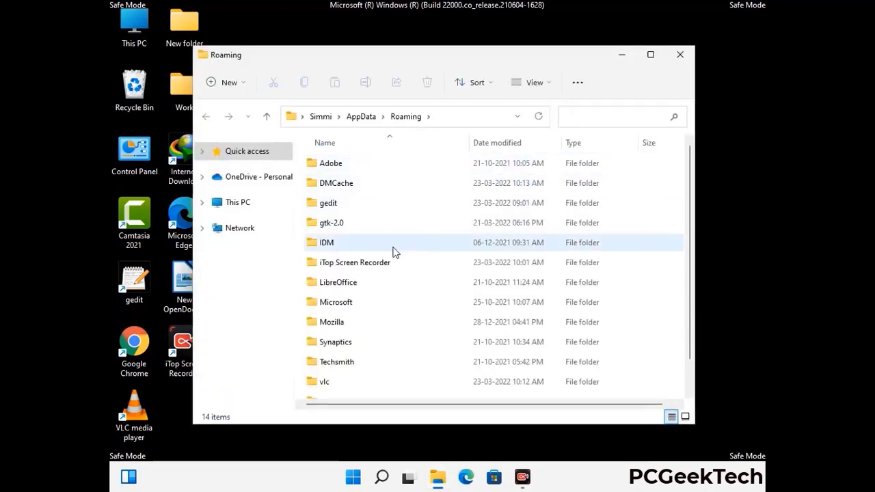
Delete the Zoom folder from AppData Roaming, leaving 13 items.
scroll(408, 247, down, 1)
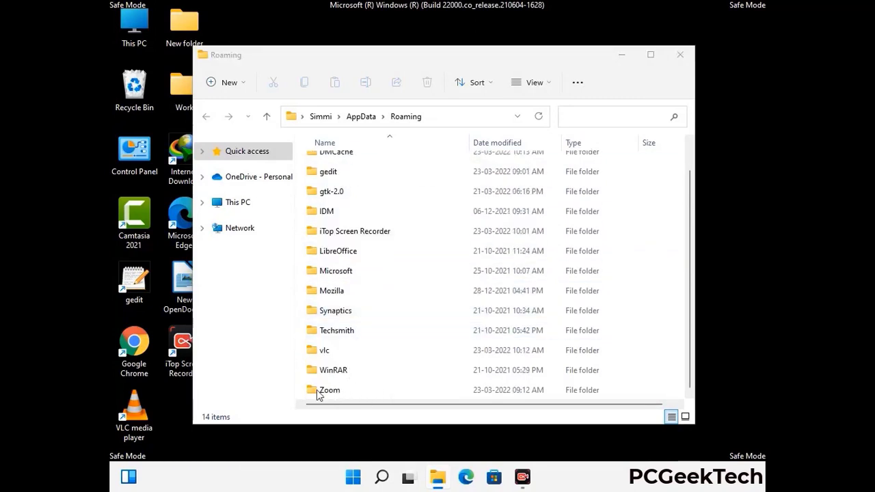
click(489, 386)
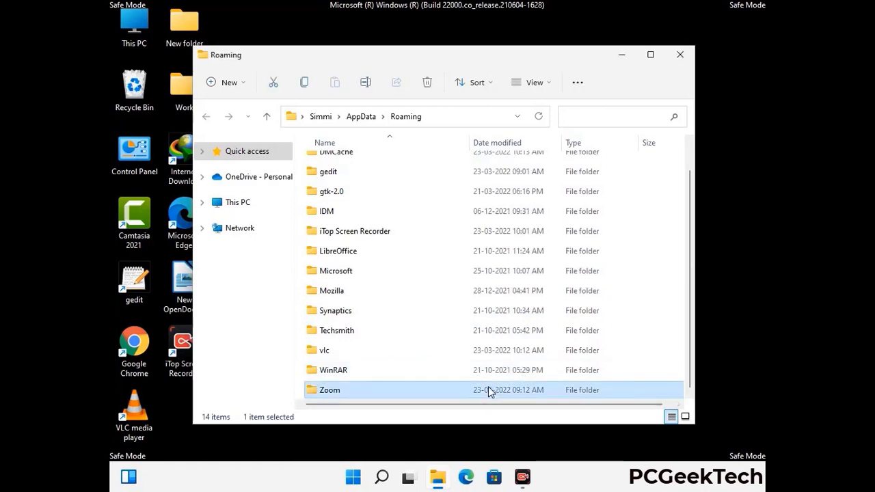
click(427, 82)
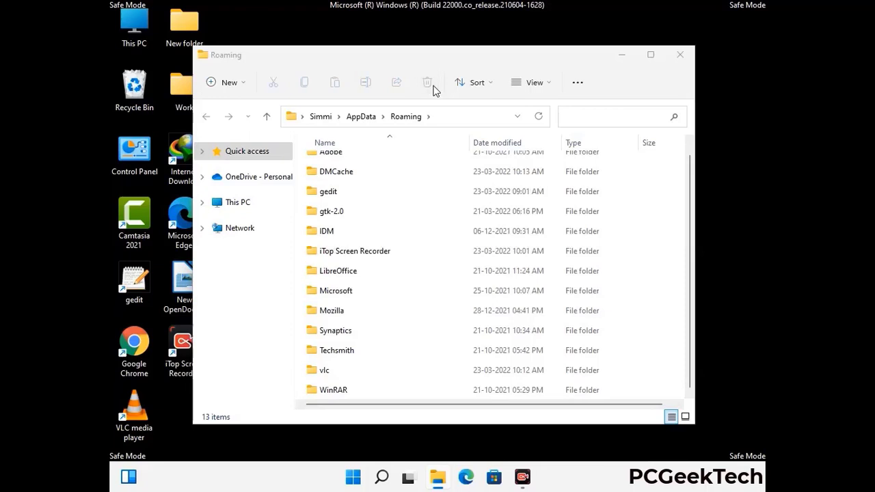
Close the Roaming window and run %LocalAppData% to open AppData Local.
click(677, 60)
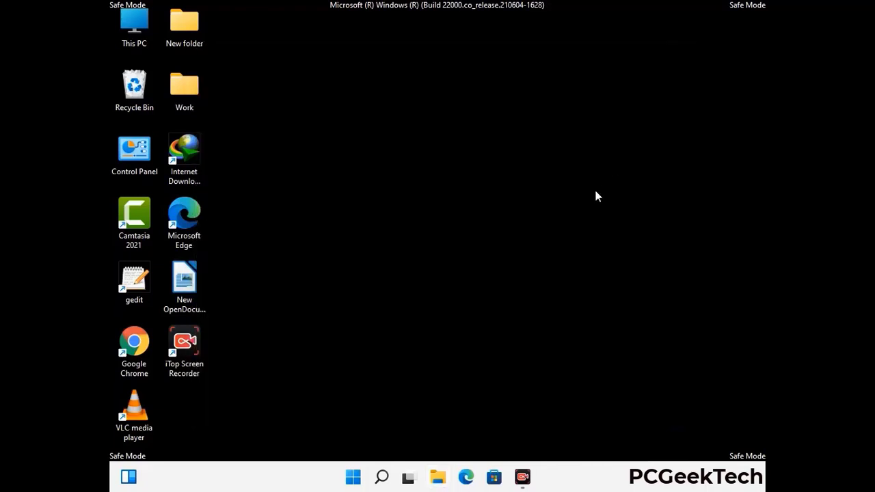
key(super+r)
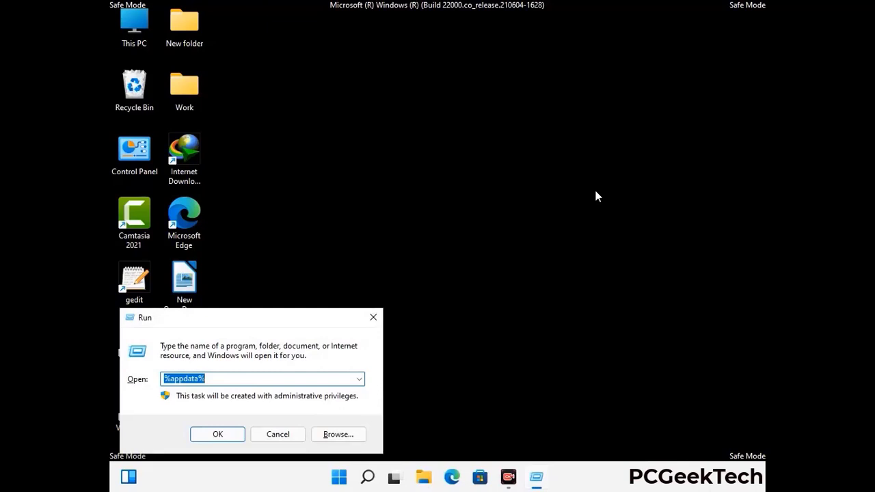
drag(274, 325, 459, 177)
text(%Loca)
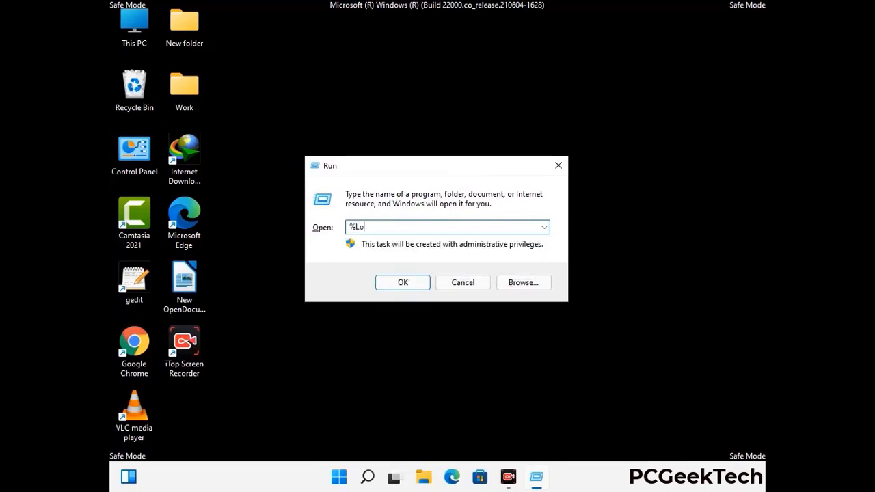
text(lAppData%)
key(Return)
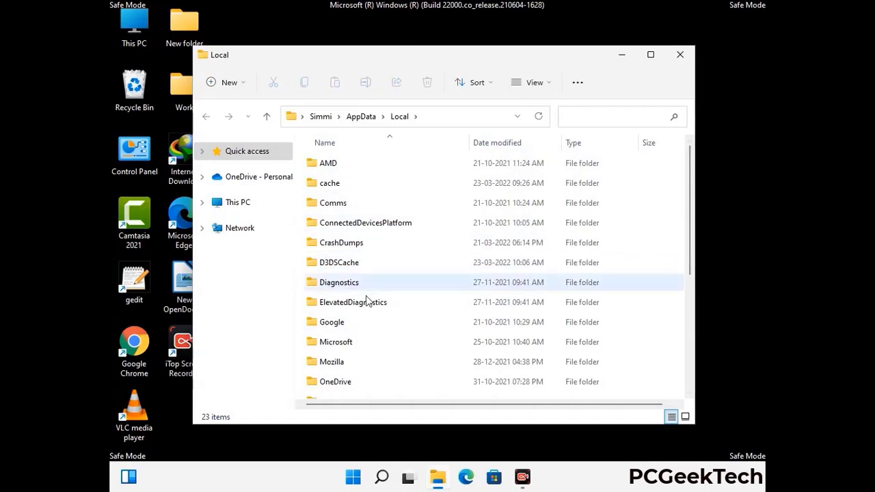
Delete the Mozilla folder from AppData Local, leaving 22 items, and close the window.
scroll(367, 302, down, 1)
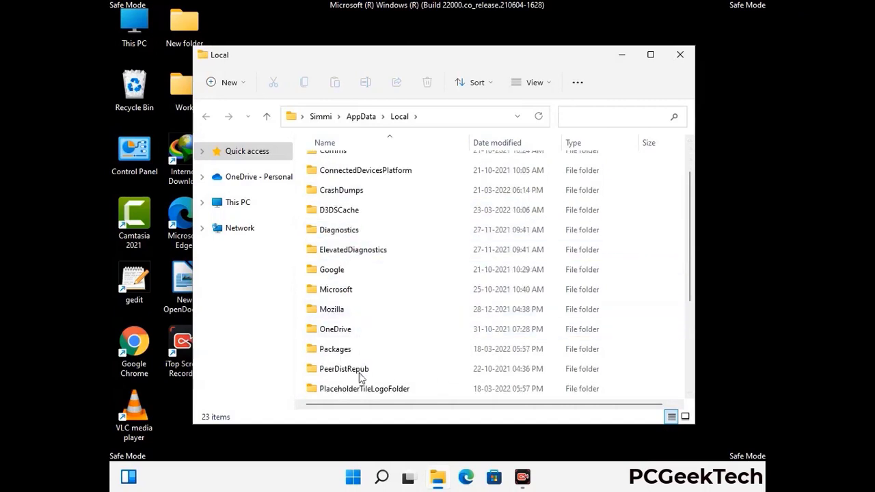
click(343, 316)
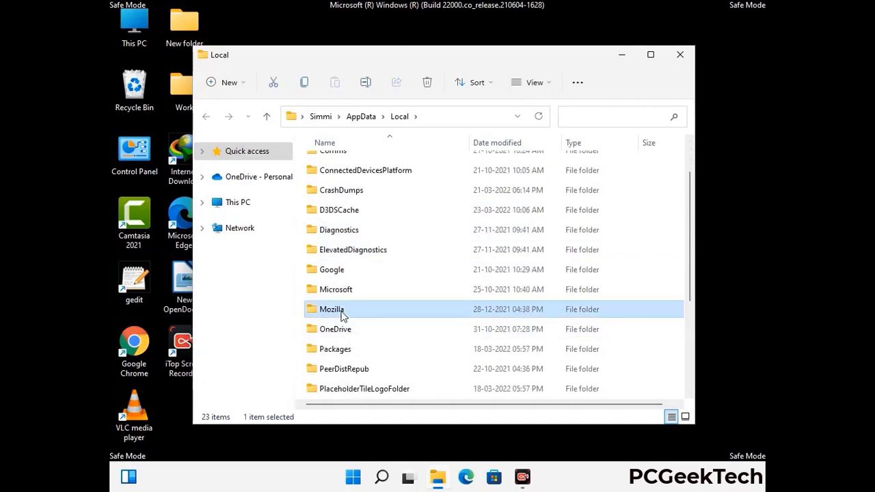
click(427, 83)
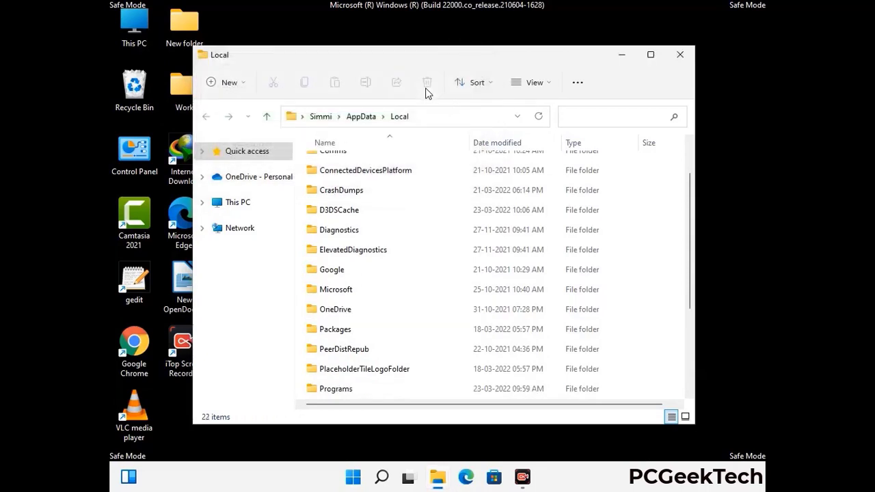
click(681, 61)
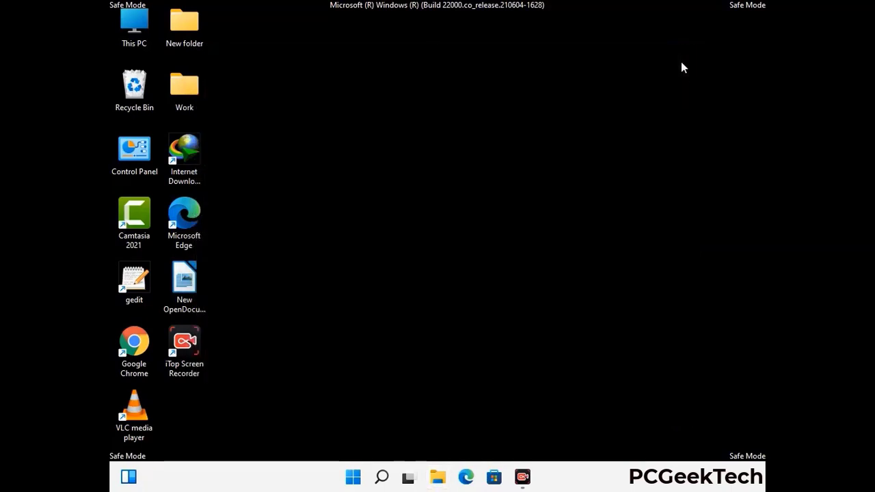
Run %ProgramData% to open C:\ProgramData, listing 16 items.
key(super+r)
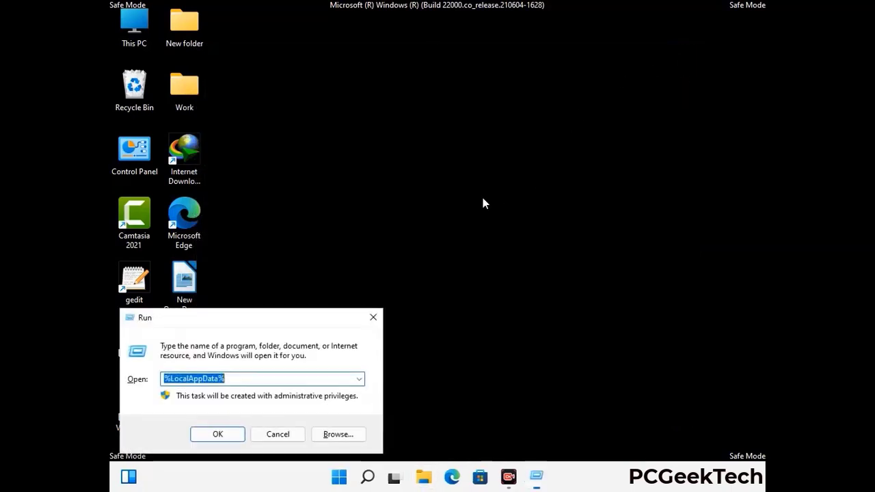
drag(241, 318, 400, 179)
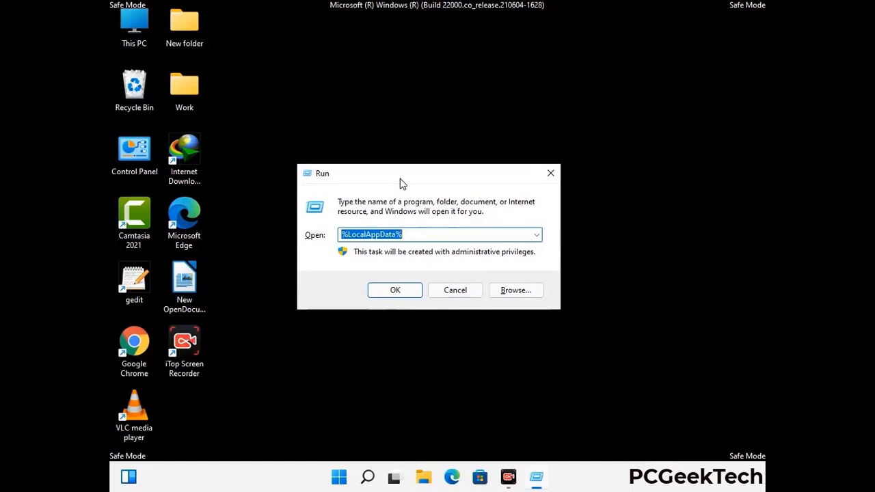
text(%)
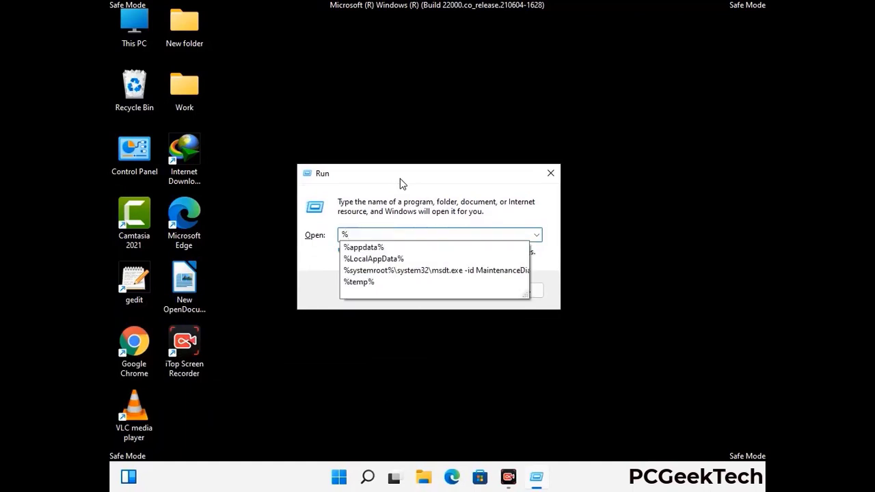
text(ProgramData%)
key(Return)
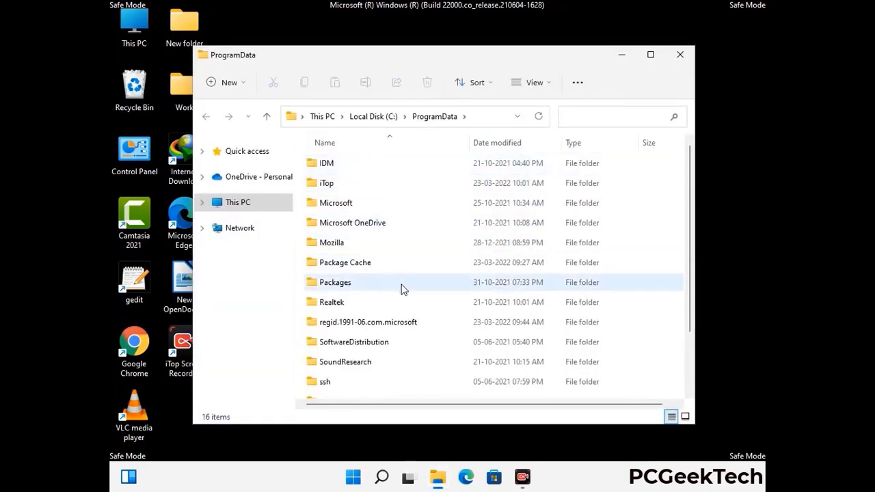
Delete the Mozilla folder from C:\ProgramData, leaving 15 items, and close the window.
scroll(403, 290, down, 1)
scroll(399, 305, down, 1)
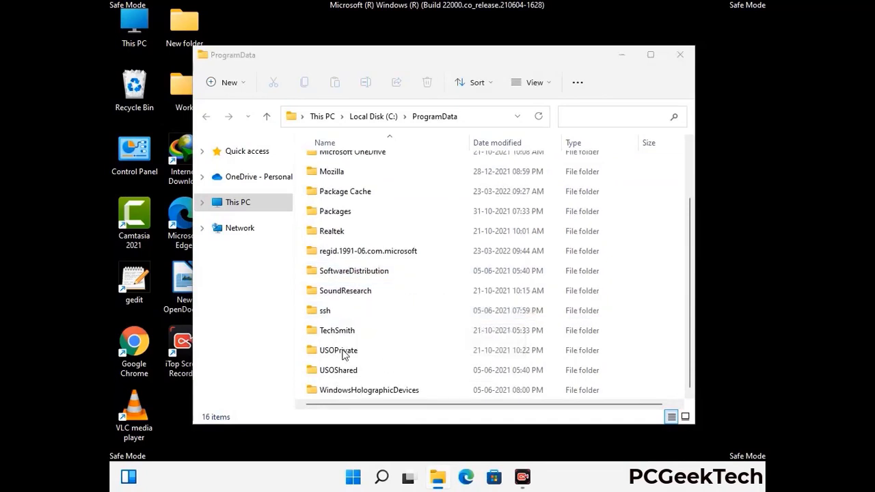
click(341, 171)
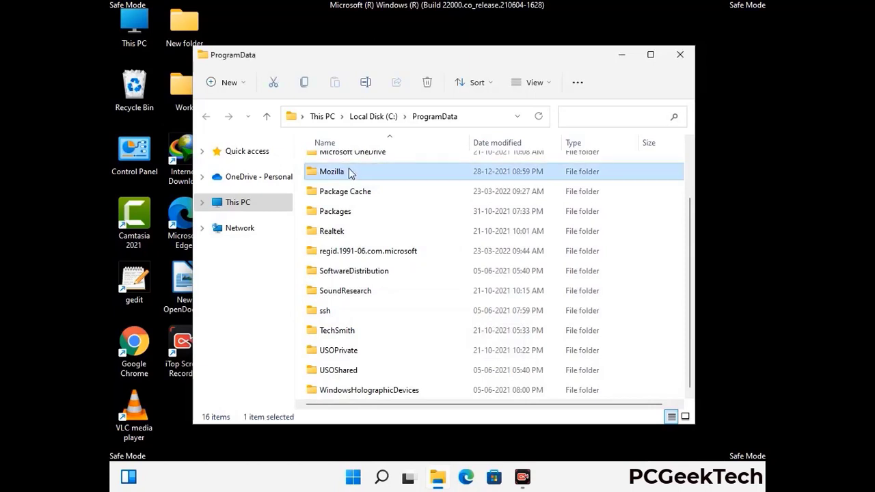
click(427, 83)
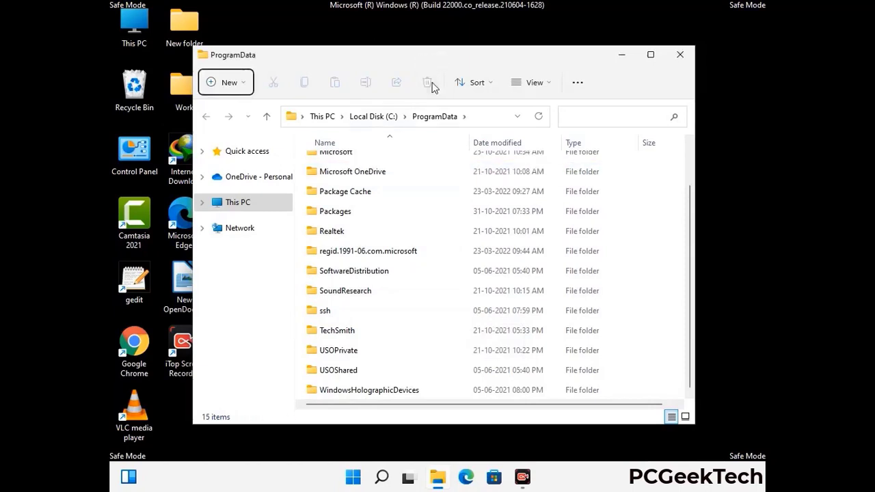
scroll(509, 196, up, 1)
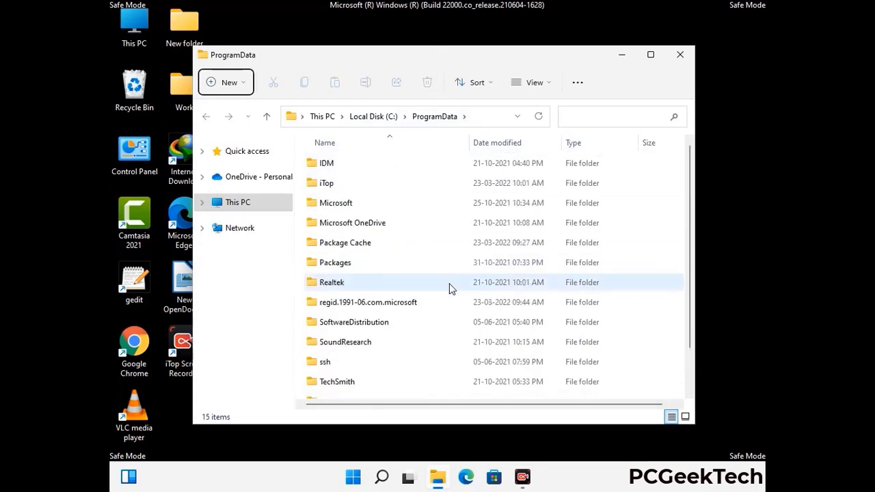
click(683, 55)
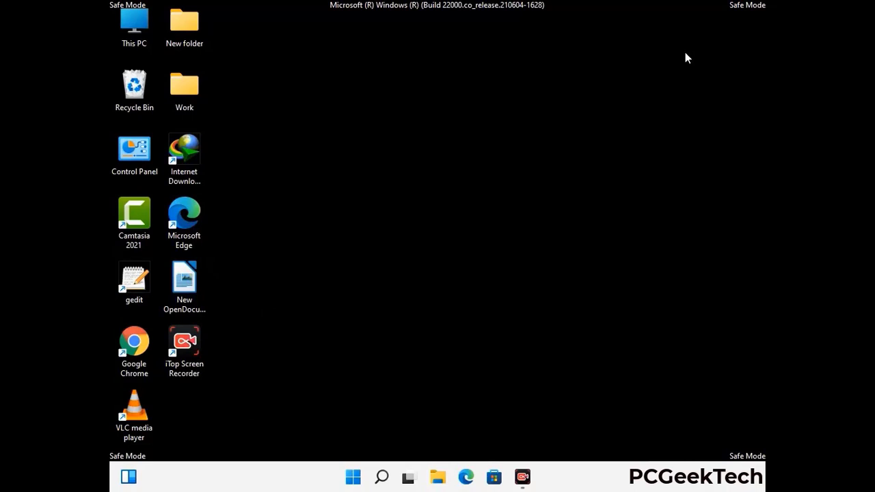
Run %WinDir% to open the C:\Windows folder in File Explorer.
key(super+r)
drag(287, 319, 455, 177)
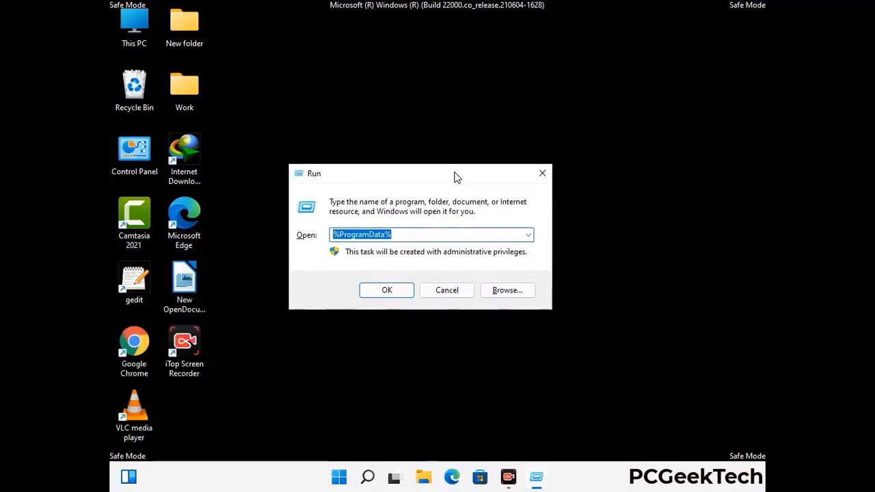
text(%WinDir%)
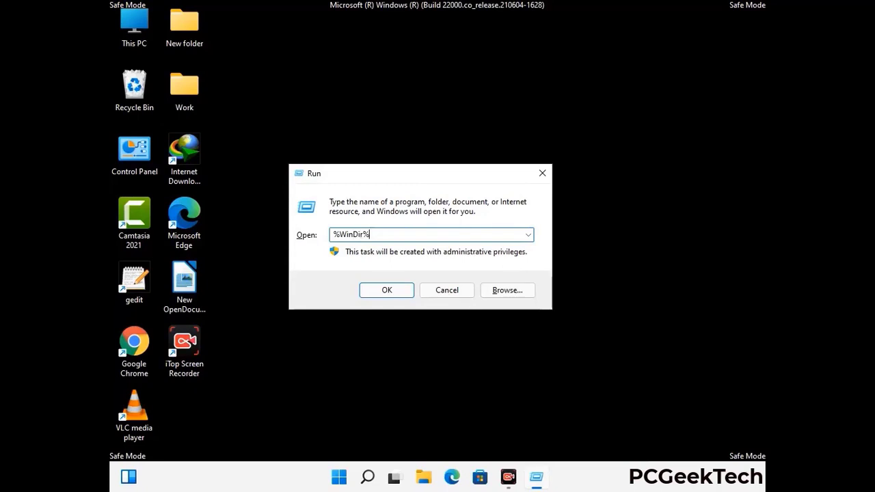
key(Return)
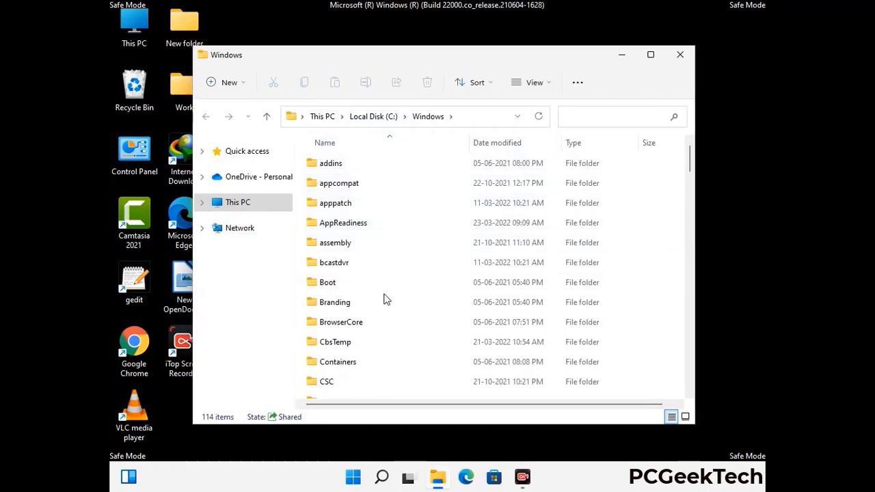
Scroll through the 114 items in C:\Windows, then close the folder window.
scroll(385, 301, down, 2)
scroll(384, 305, down, 1)
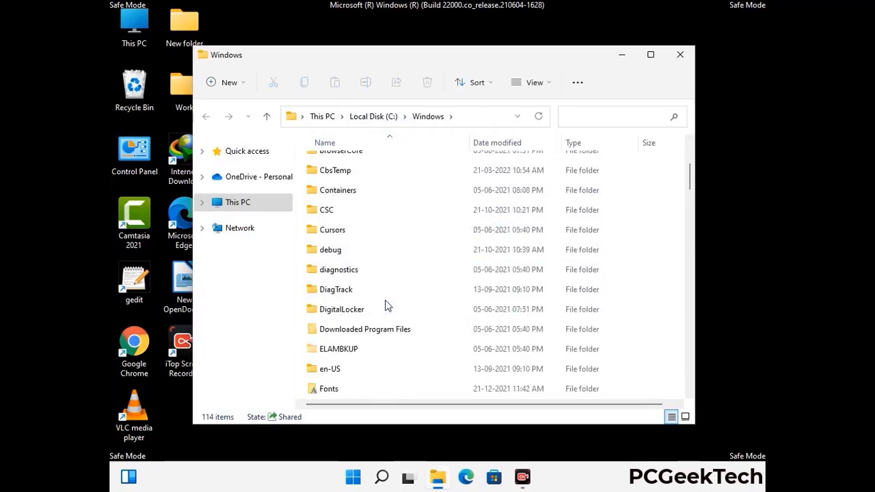
scroll(384, 305, down, 1)
scroll(384, 304, down, 4)
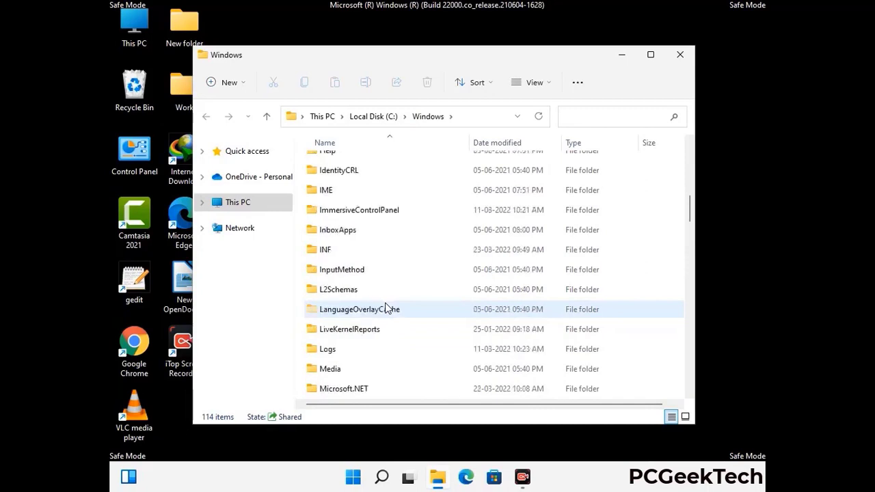
scroll(385, 307, down, 1)
scroll(385, 307, down, 6)
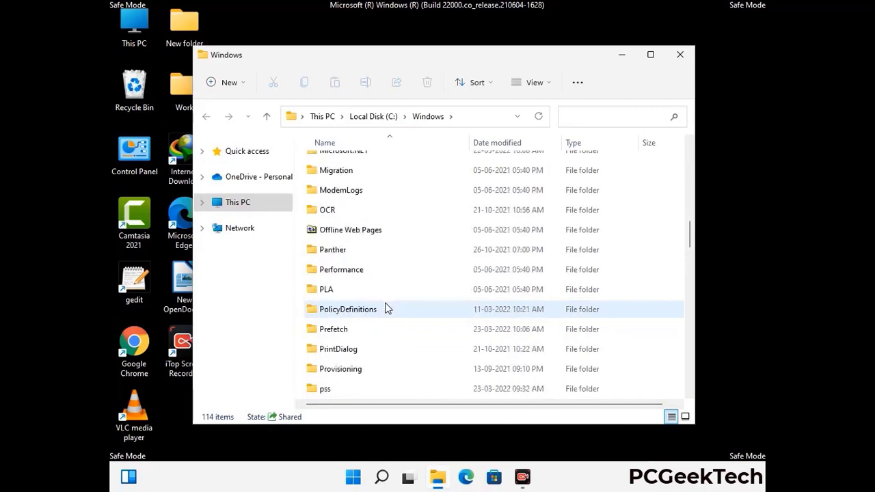
scroll(385, 308, down, 7)
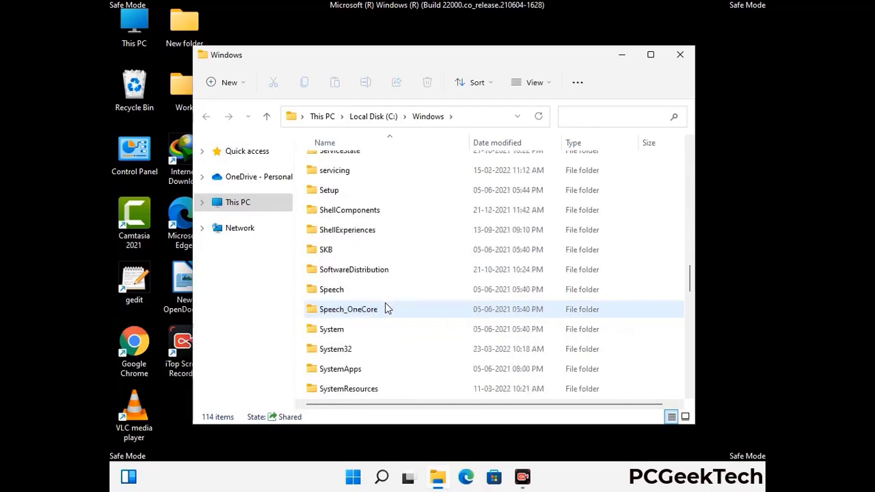
scroll(385, 307, down, 11)
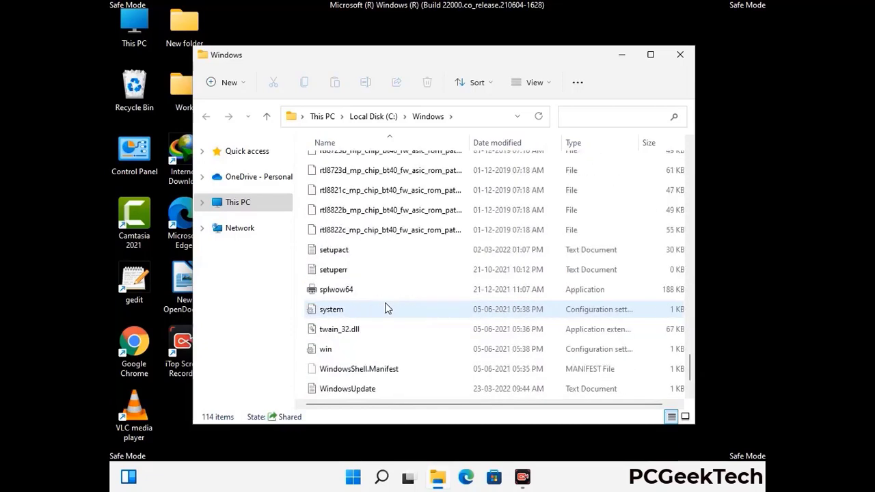
scroll(384, 307, down, 1)
scroll(385, 308, up, 12)
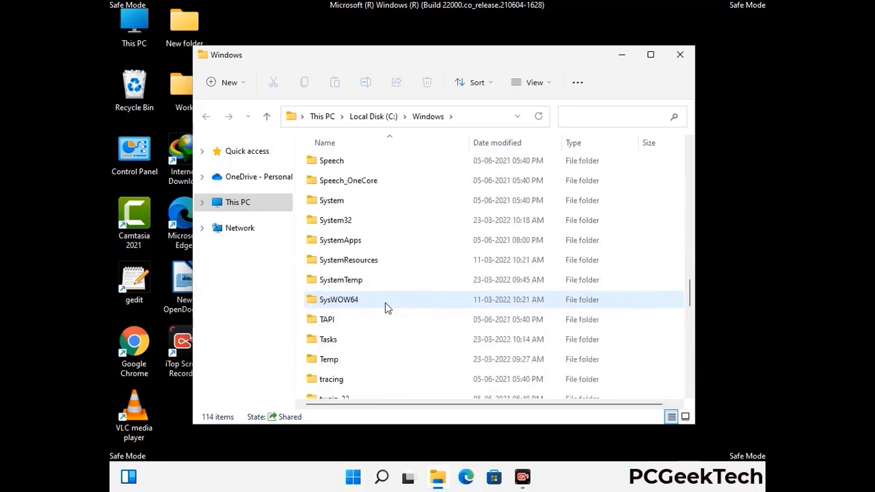
scroll(385, 308, up, 3)
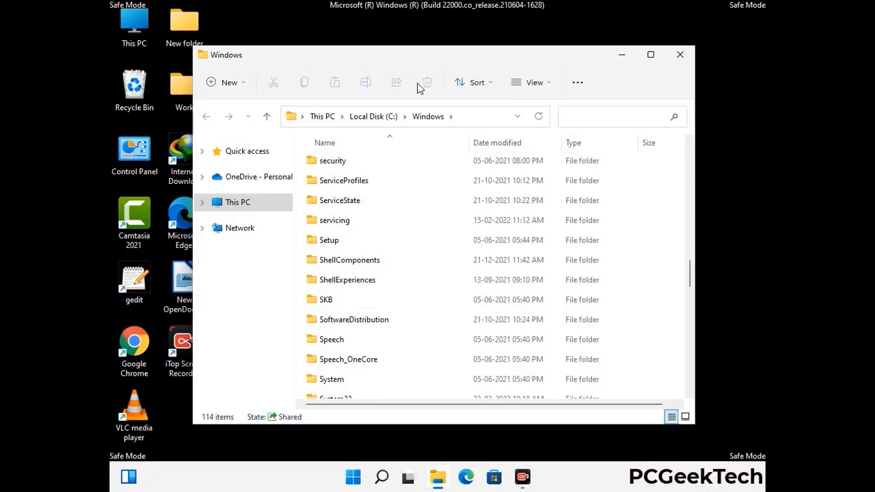
click(685, 54)
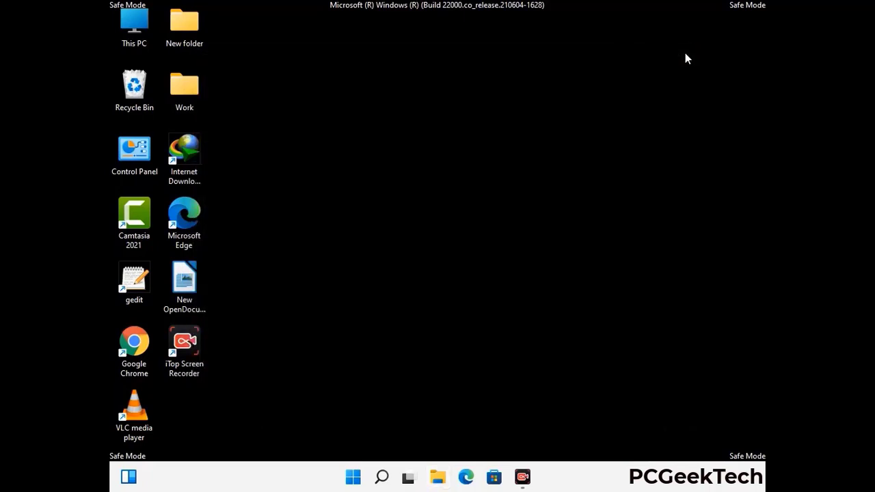
Run %temp% to open the user's AppData\Local\Temp folder.
key(super+r)
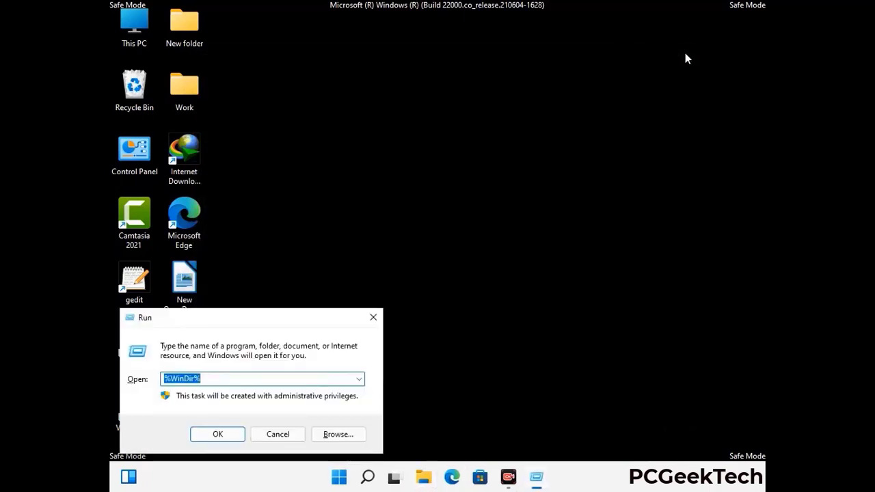
drag(291, 321, 497, 115)
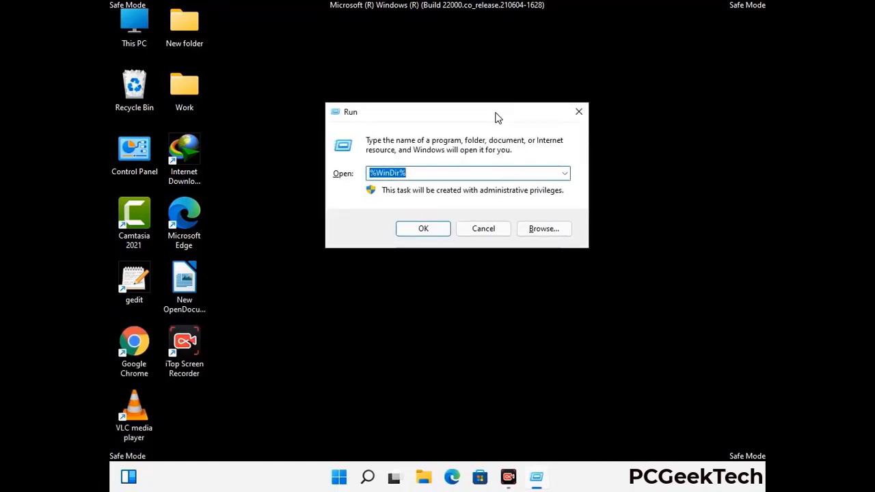
text(%temp%)
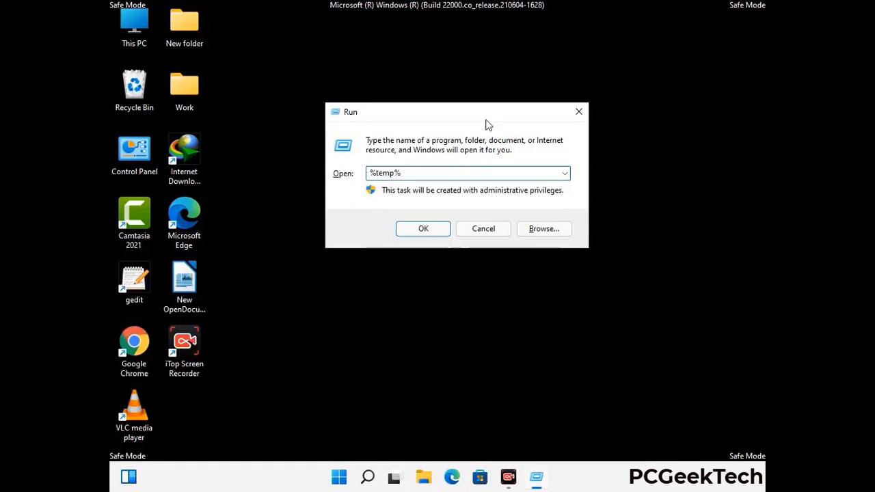
click(435, 227)
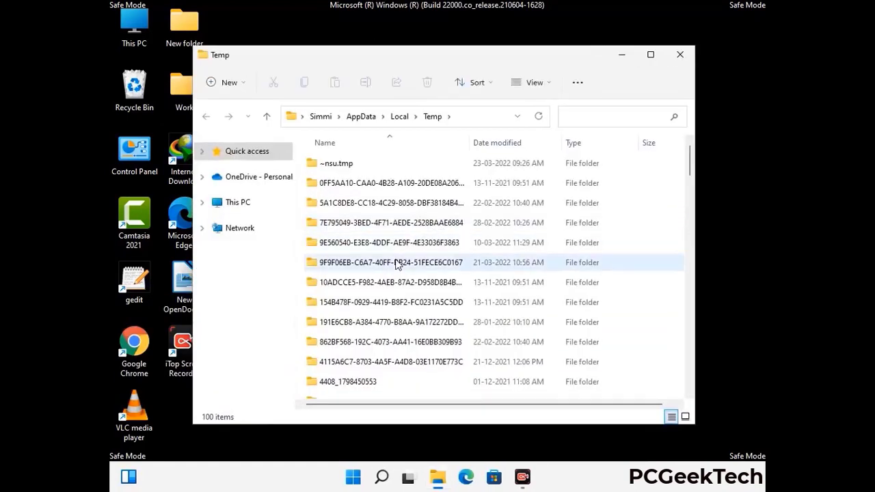
Select all 100 items in the Temp folder and delete them.
click(396, 264)
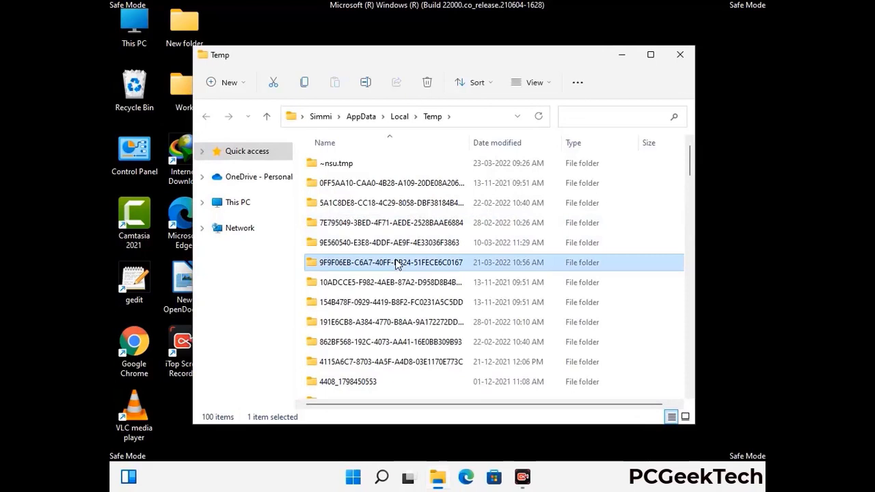
key(ctrl+a)
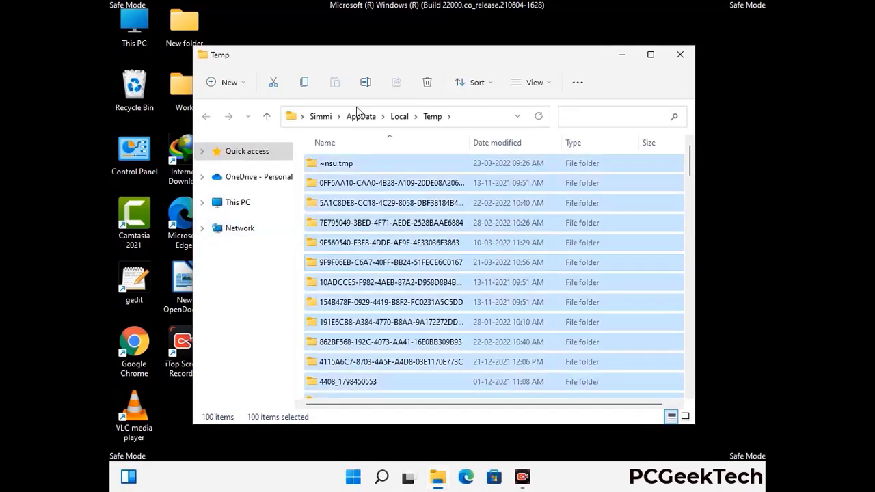
click(428, 82)
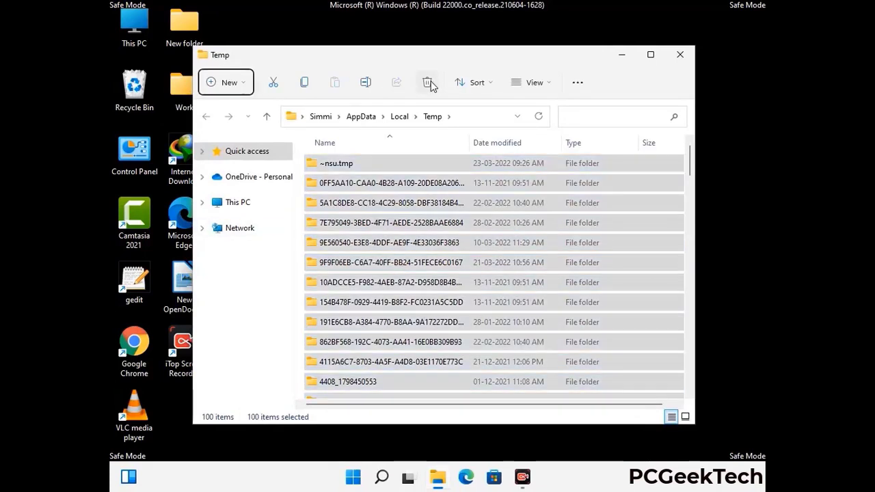
Close the user Temp folder and run temp to open C:\Windows\Temp.
click(680, 55)
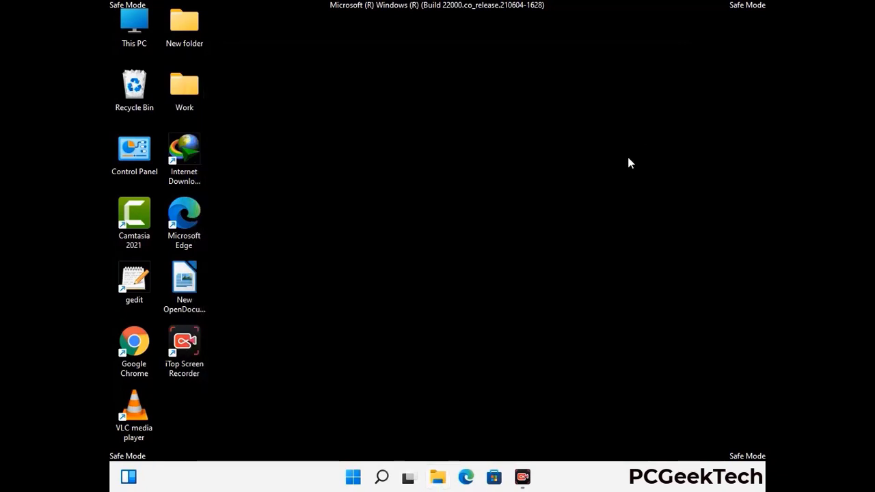
key(super+r)
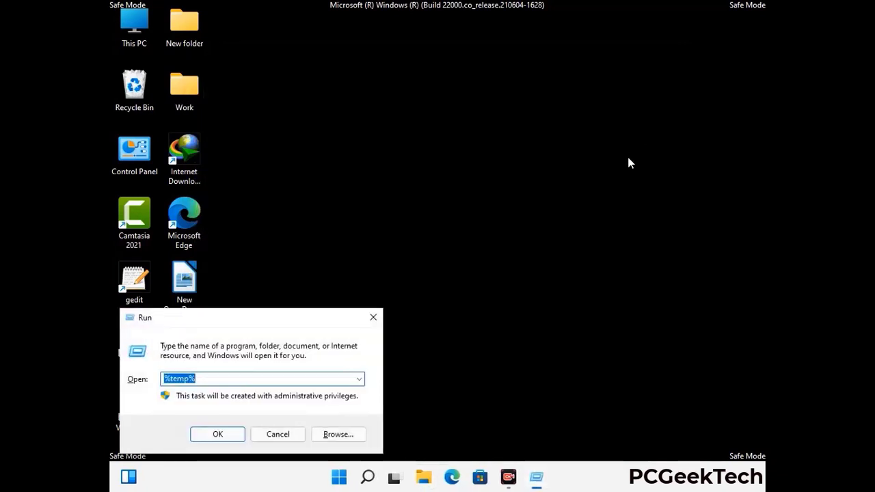
drag(294, 316, 498, 127)
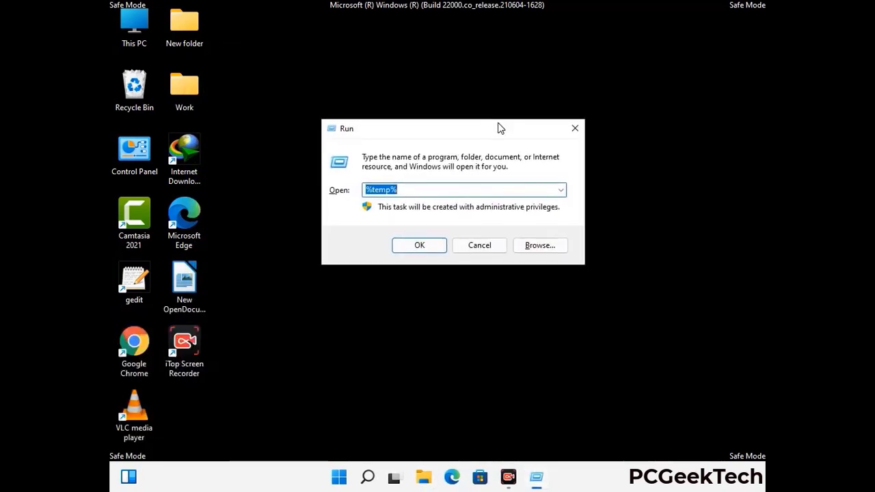
text(temp)
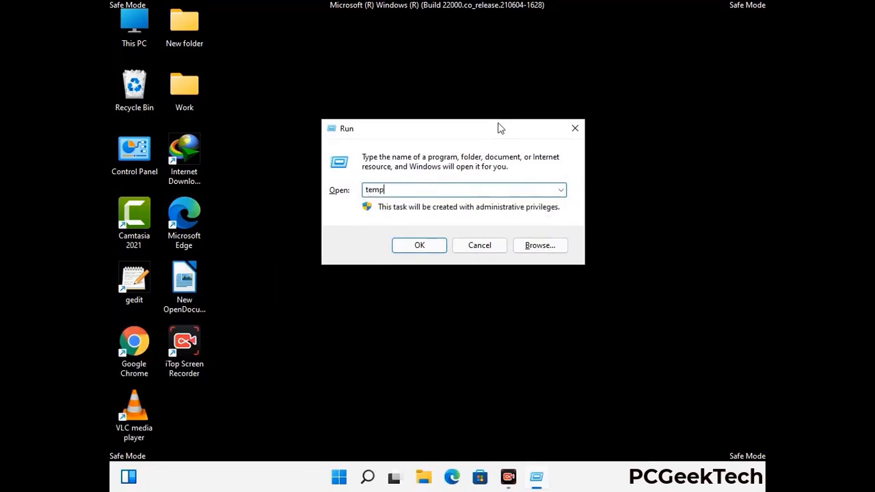
key(Return)
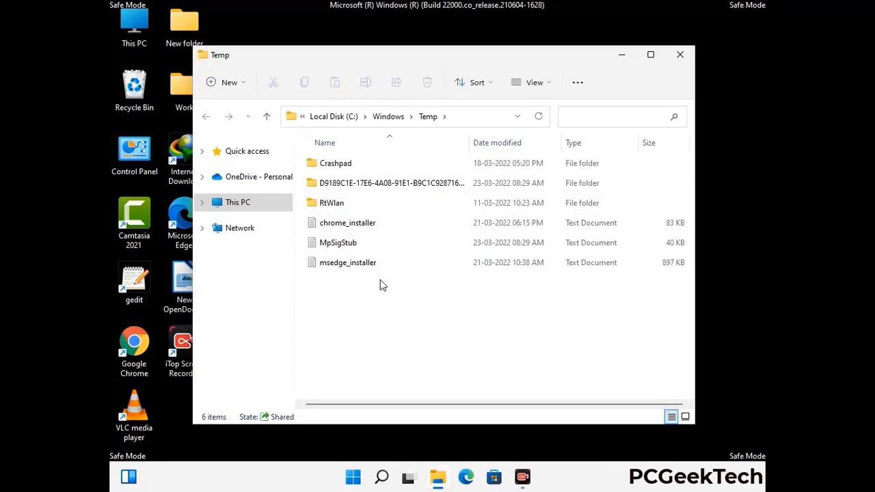
Delete all six items in C:\Windows\Temp and close the empty folder.
key(ctrl+a)
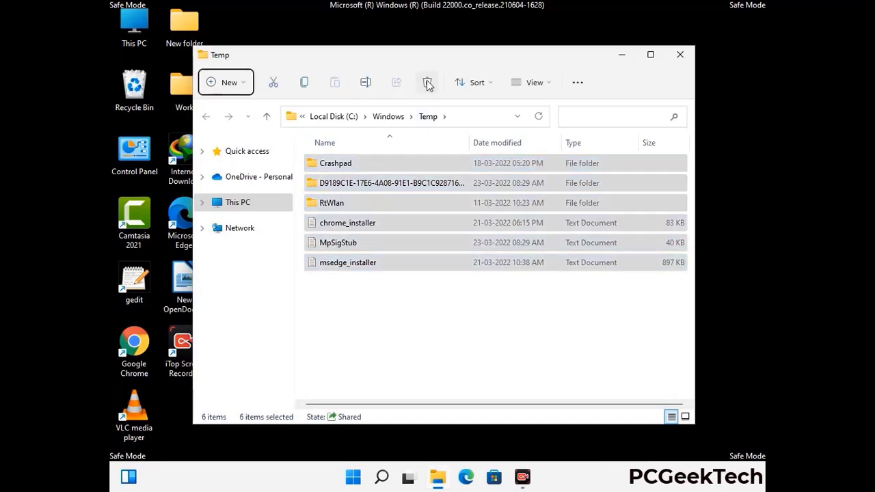
click(427, 82)
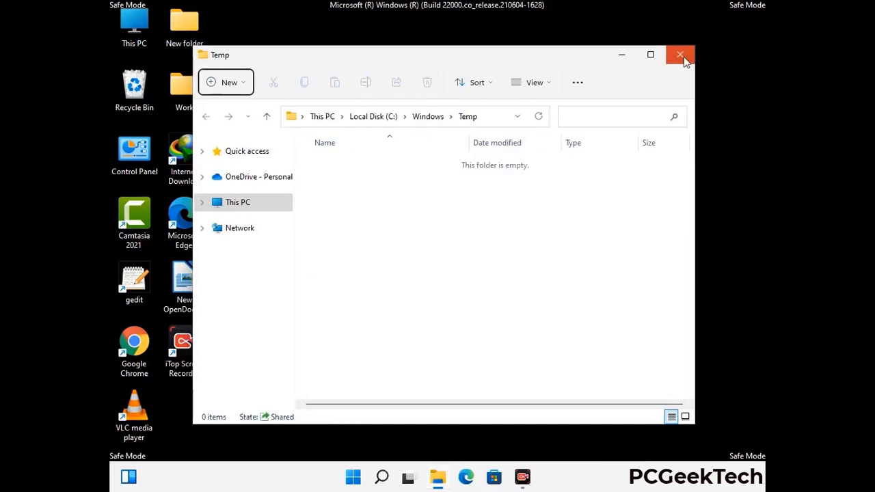
click(679, 54)
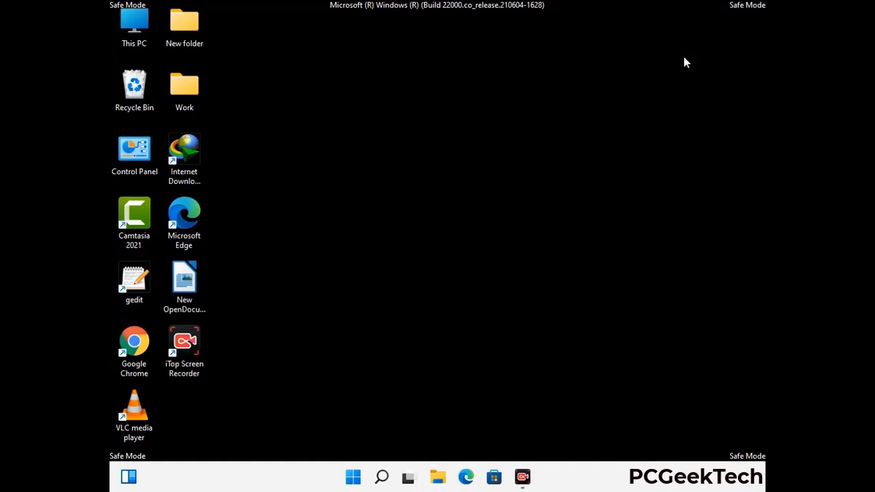
Launch Registry Editor by running reged from the Run dialog.
key(super+r)
drag(267, 316, 453, 105)
text(reged)
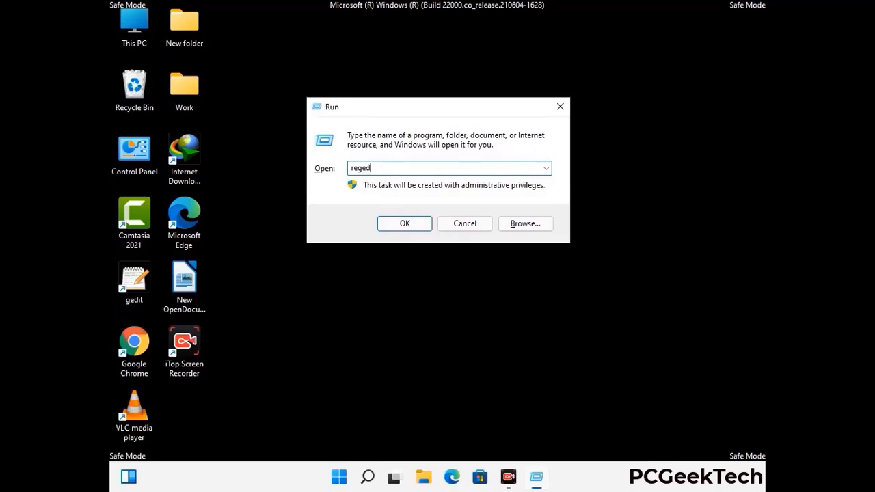
key(Return)
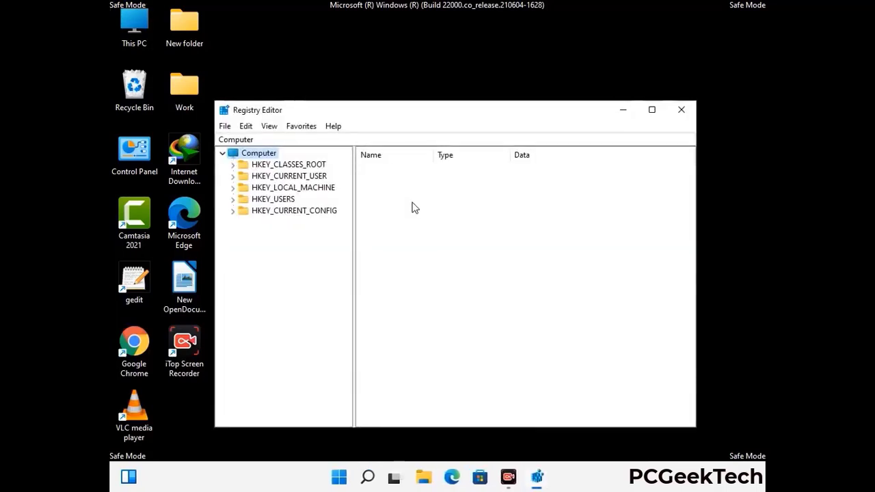
Expand HKEY_CURRENT_USER > Software > Microsoft in the registry tree.
click(274, 187)
click(232, 176)
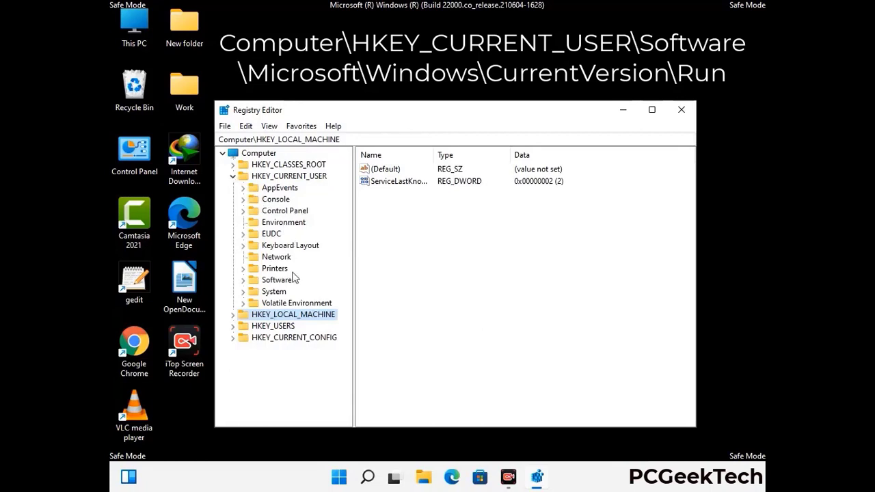
click(273, 281)
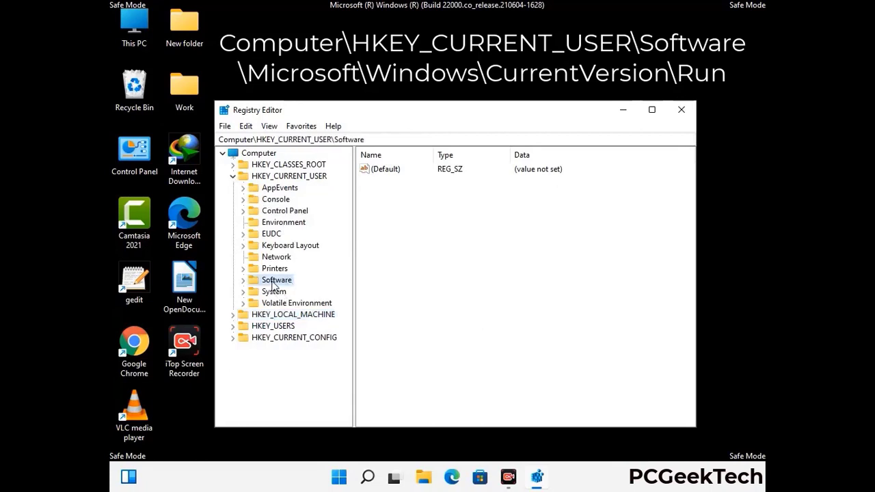
click(243, 280)
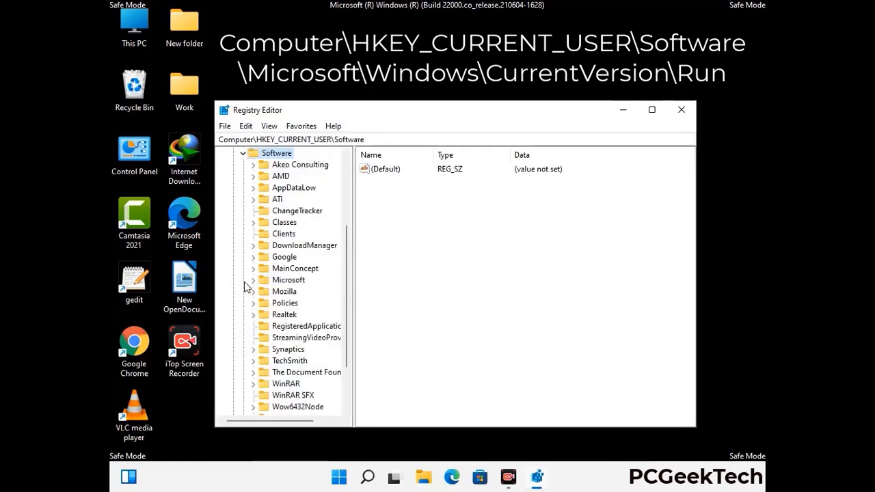
double_click(287, 281)
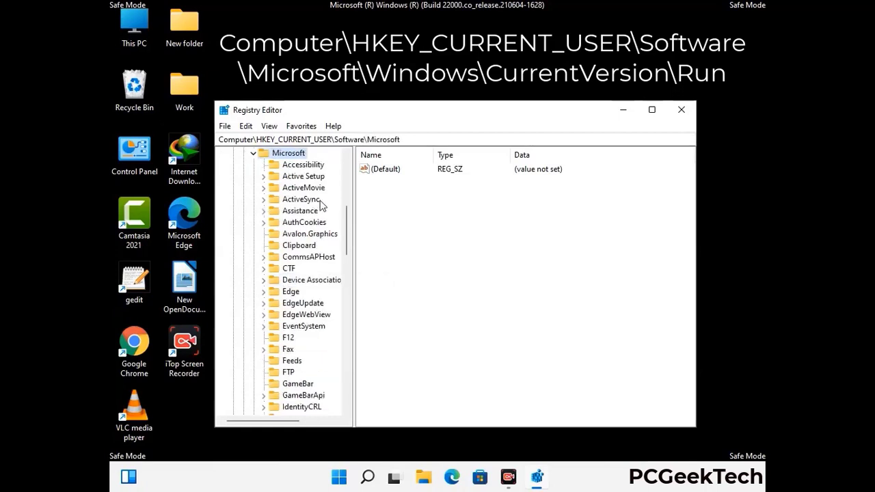
Expand Windows > CurrentVersion and select the Run key to show its startup entries.
scroll(319, 297, down, 4)
scroll(316, 297, down, 3)
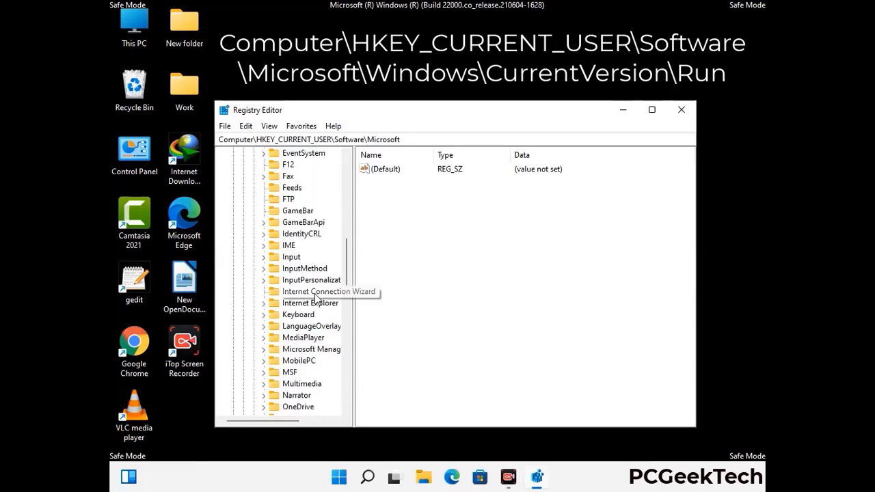
scroll(315, 298, down, 6)
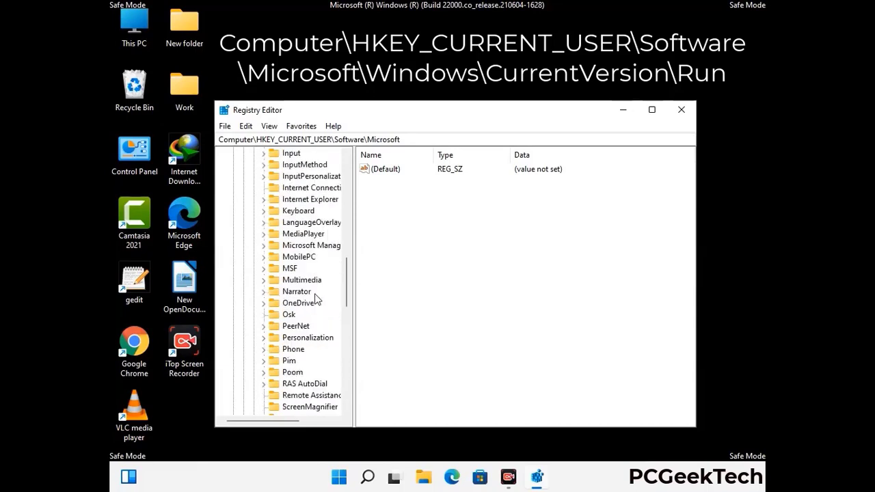
scroll(316, 298, down, 4)
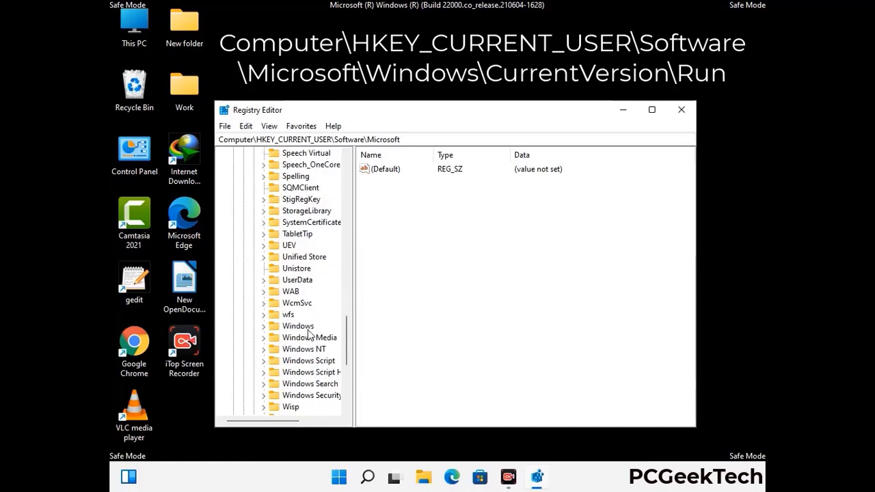
double_click(306, 327)
scroll(318, 324, down, 1)
double_click(317, 315)
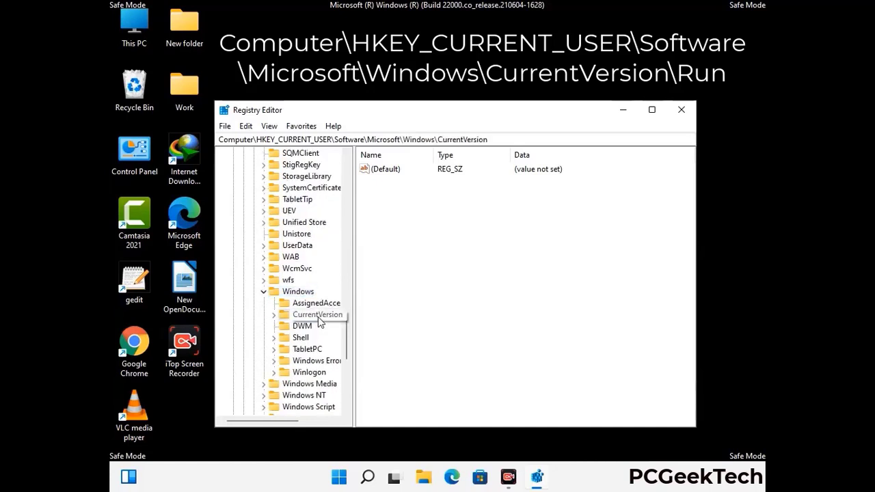
scroll(314, 298, down, 3)
scroll(314, 298, down, 4)
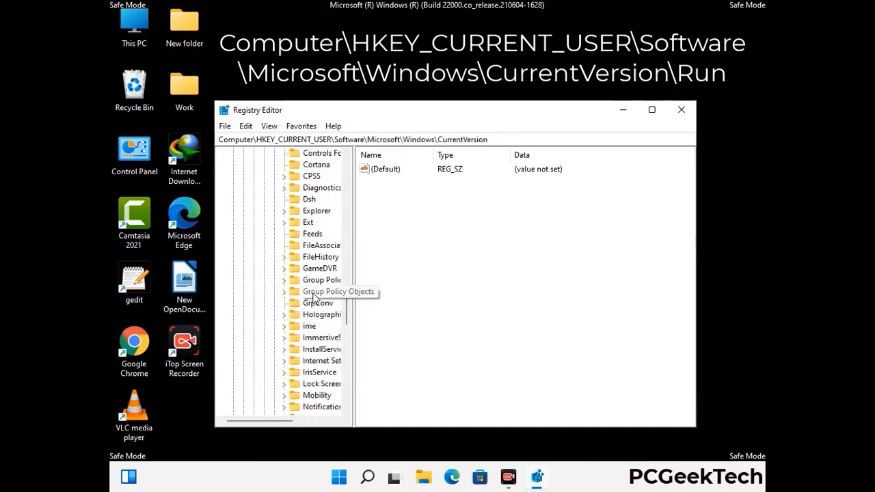
scroll(315, 298, down, 1)
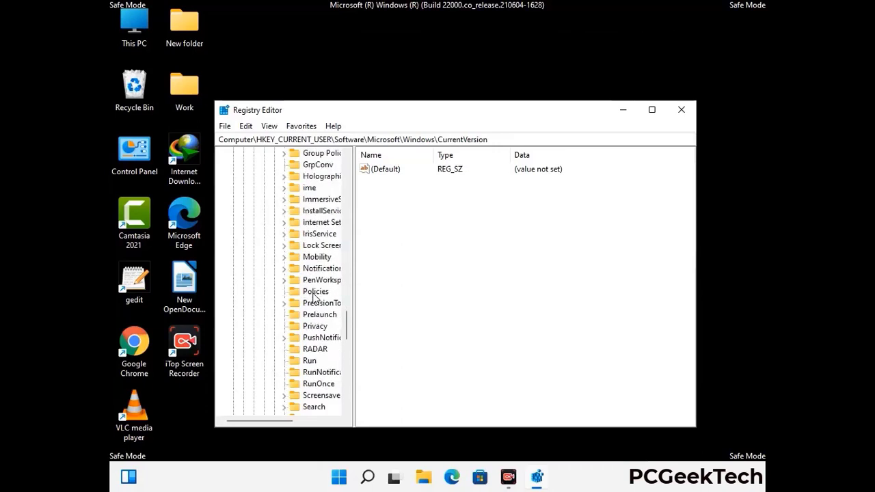
scroll(314, 298, down, 1)
click(309, 326)
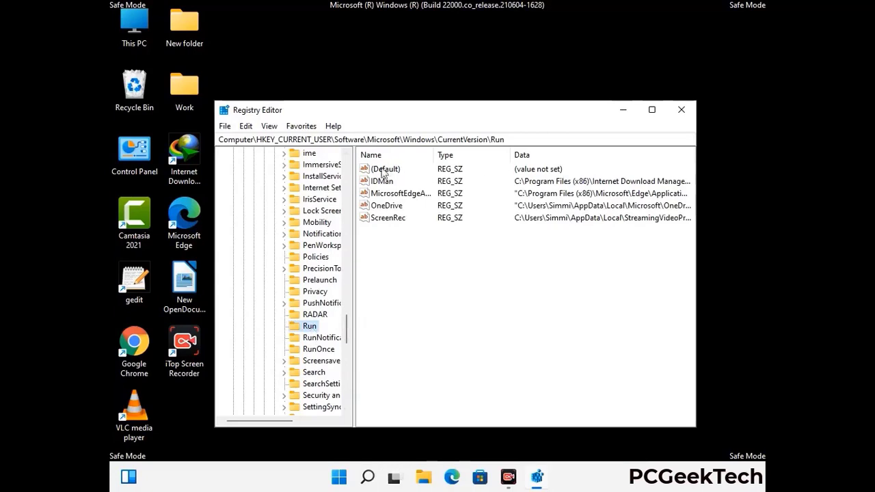
Delete the ScreenRec startup value from the Run key and confirm the deletion.
click(387, 219)
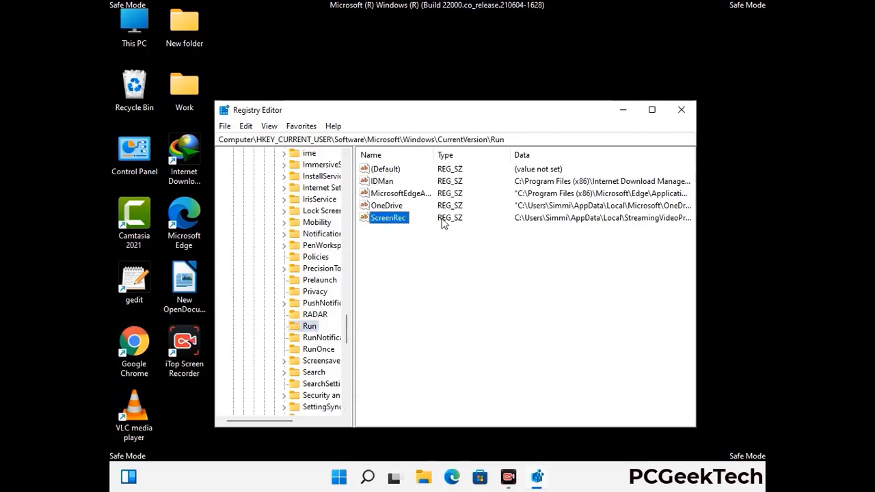
click(442, 222)
click(395, 220)
right_click(395, 221)
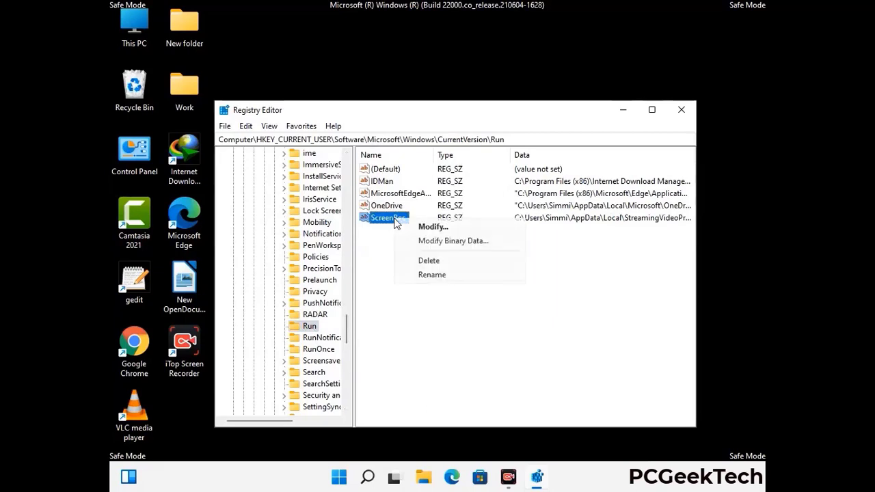
click(420, 260)
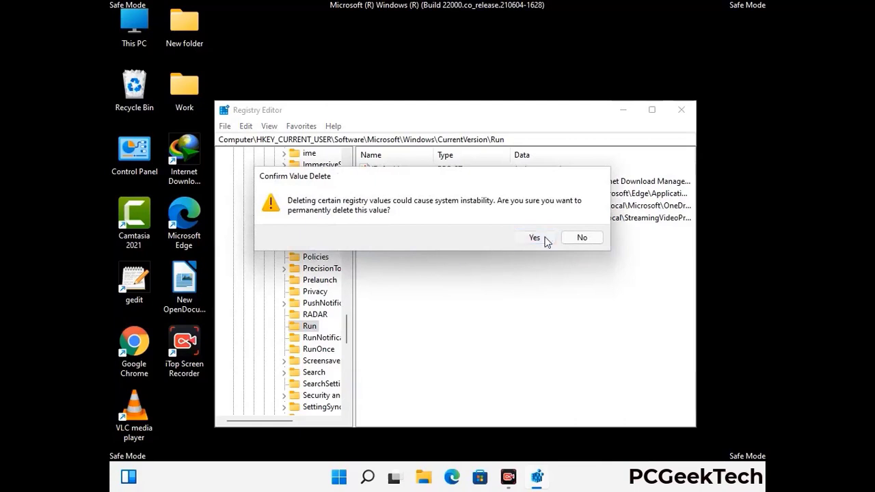
click(545, 238)
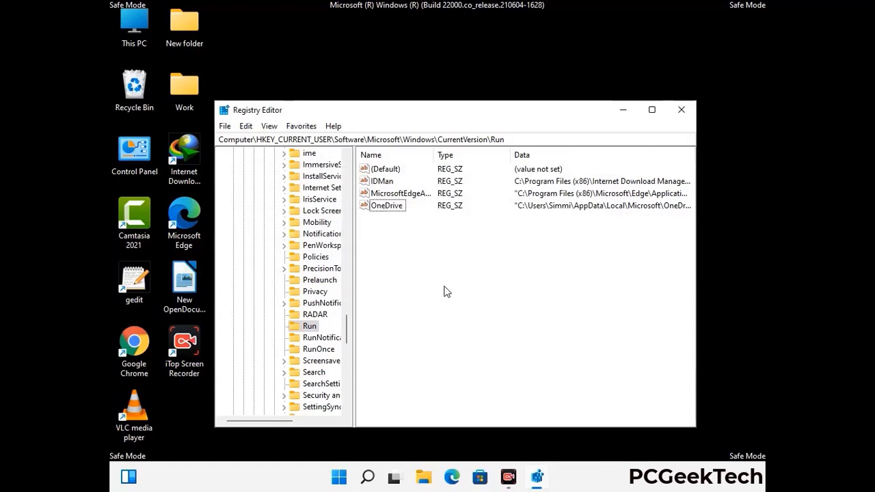
Search the registry for 'Virus Name', stop the search, and close Registry Editor.
key(ctrl+f)
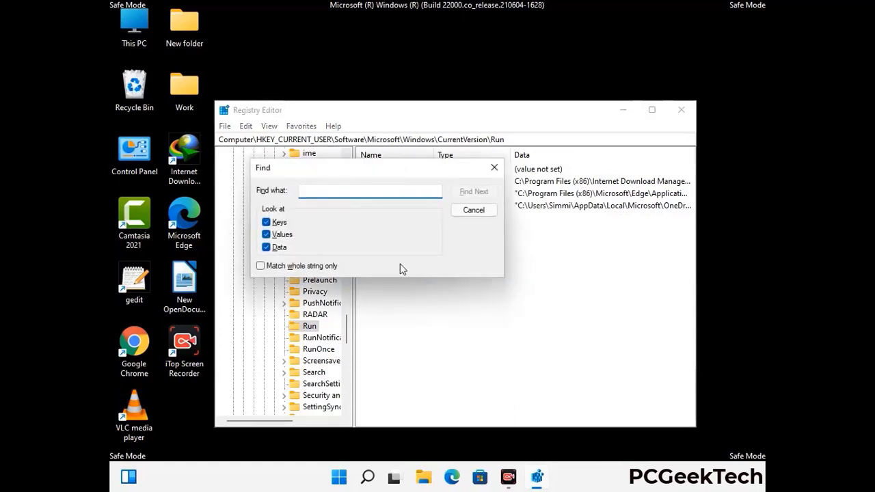
text(Virus Name)
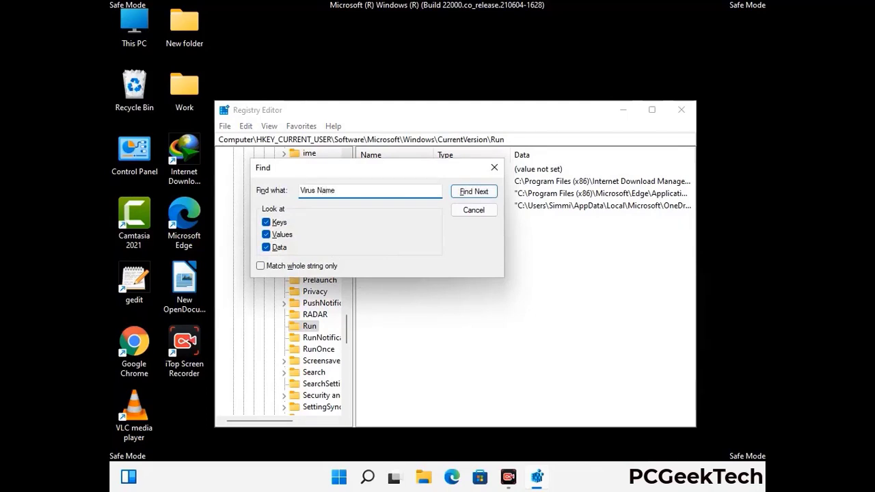
click(471, 193)
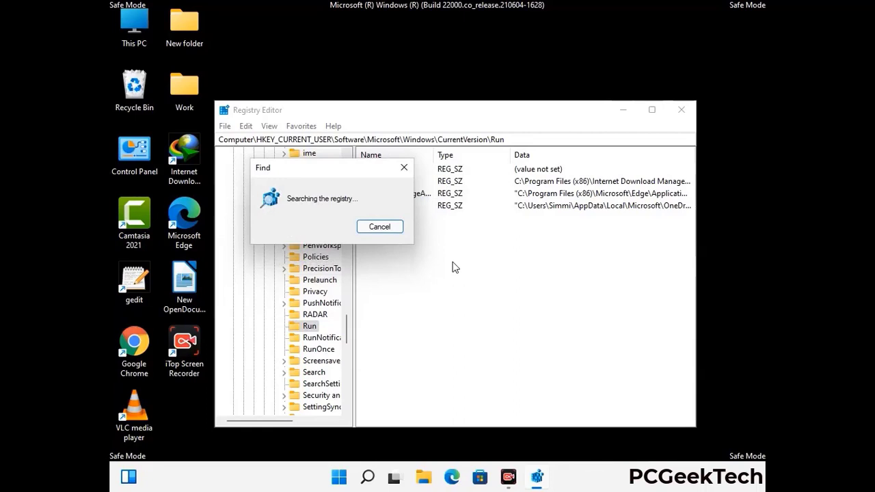
click(409, 171)
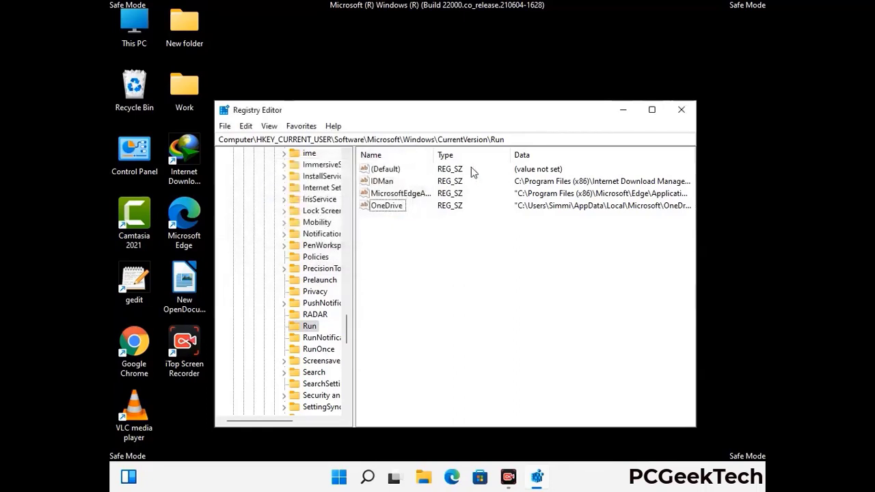
click(682, 110)
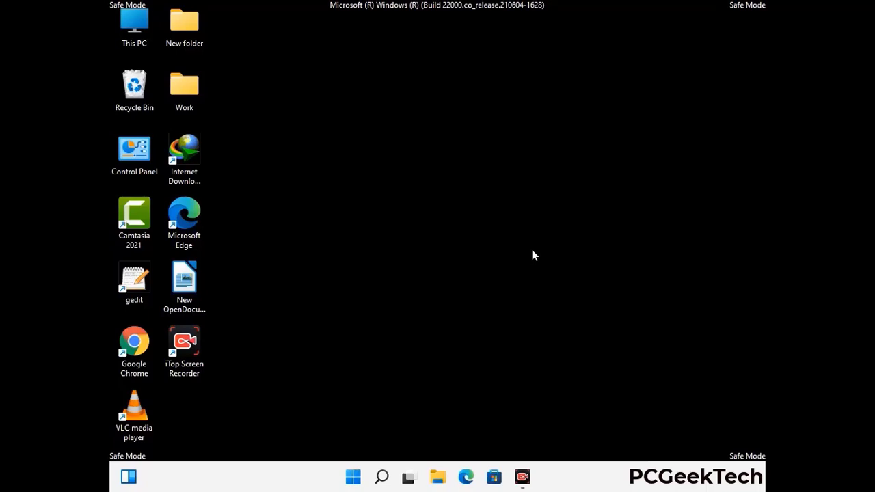
Launch msconfig and uncheck Safe boot on the Boot tab.
key(super+r)
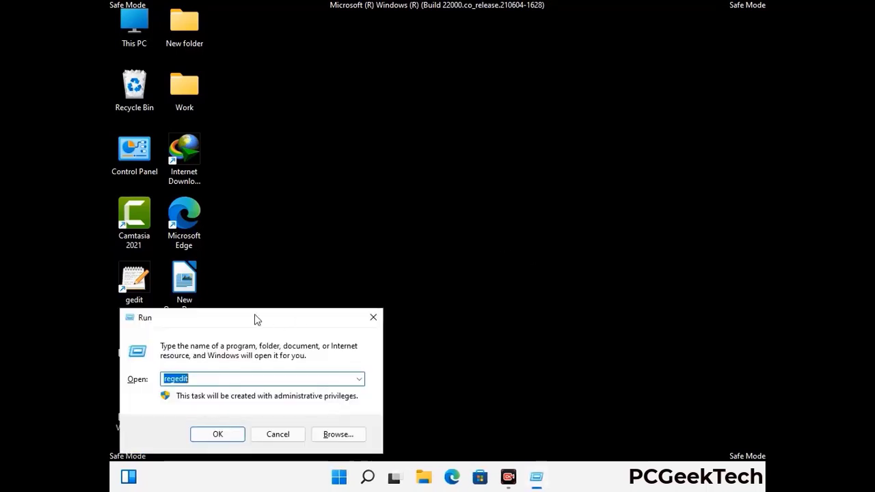
drag(254, 315, 447, 132)
text(msconfig)
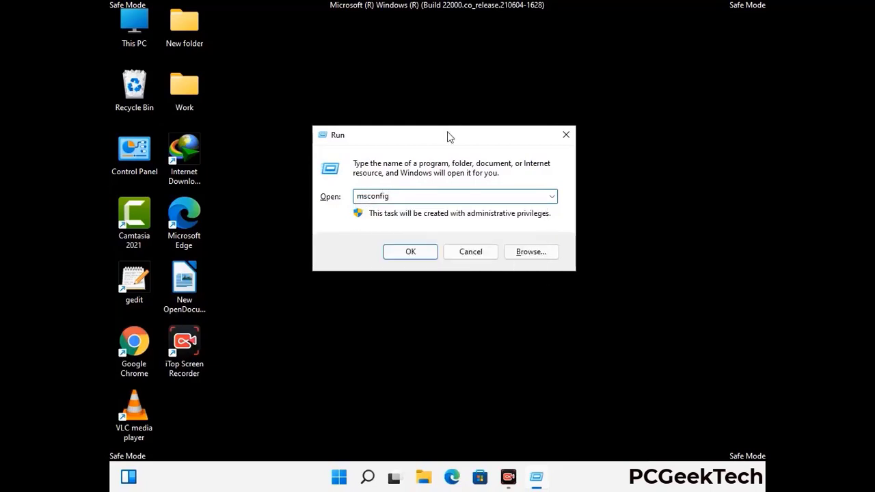
click(407, 253)
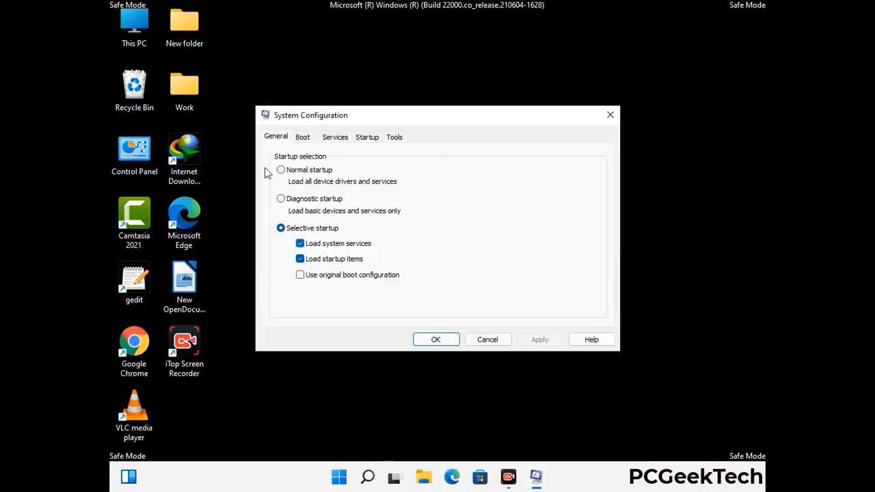
click(300, 138)
click(283, 260)
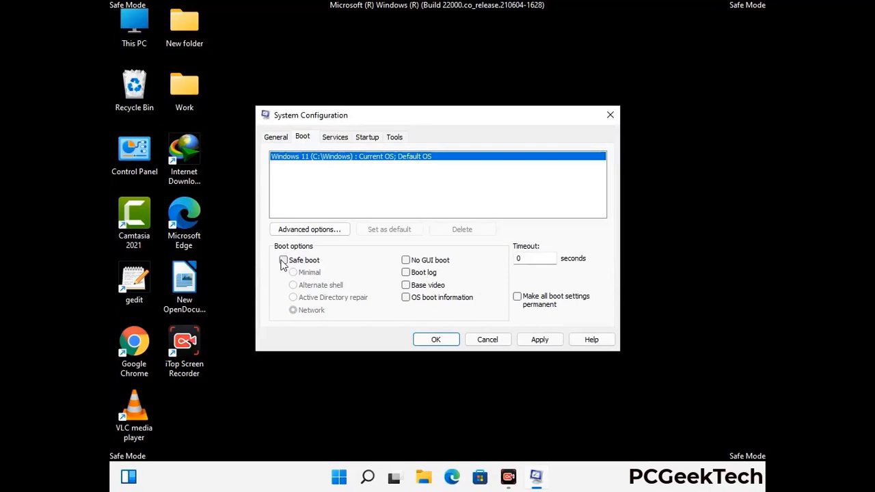